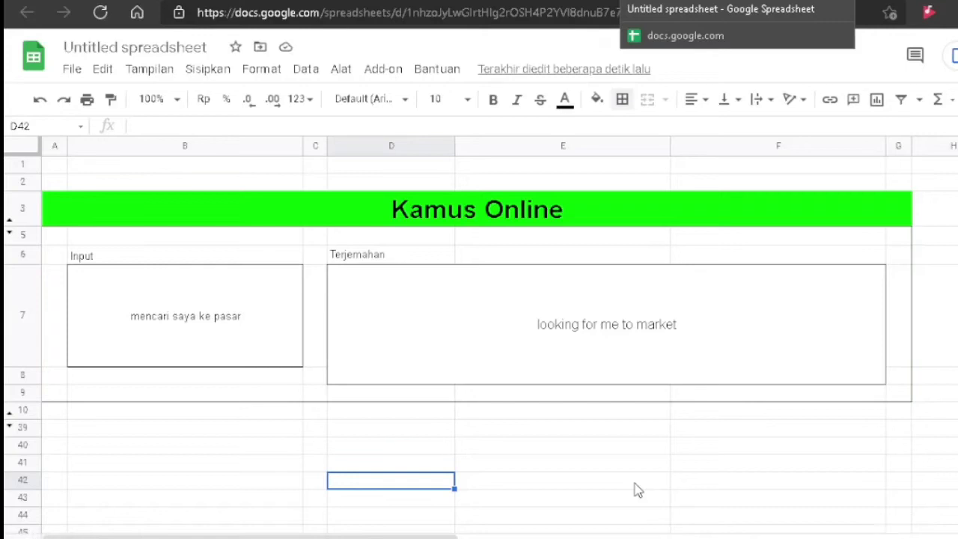
Enter 'senin' in the Input box B7
{"action": "left_click", "coordinate": [782, 503]}
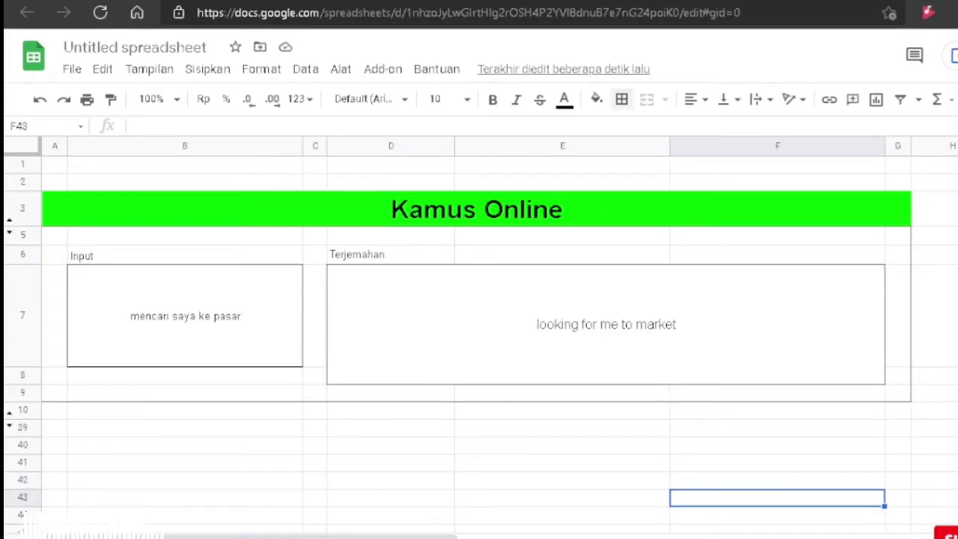
{"action": "left_click", "coordinate": [954, 430]}
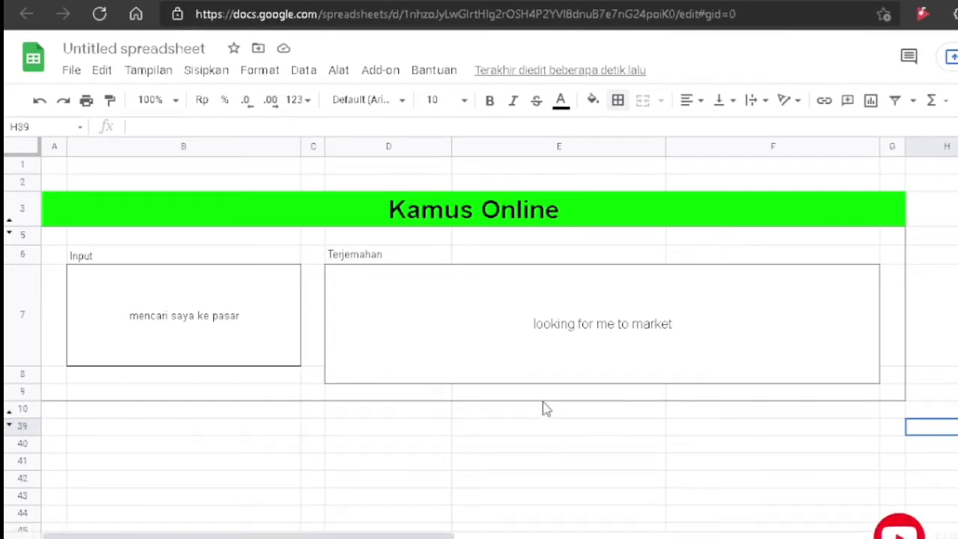
{"action": "left_click", "coordinate": [561, 453]}
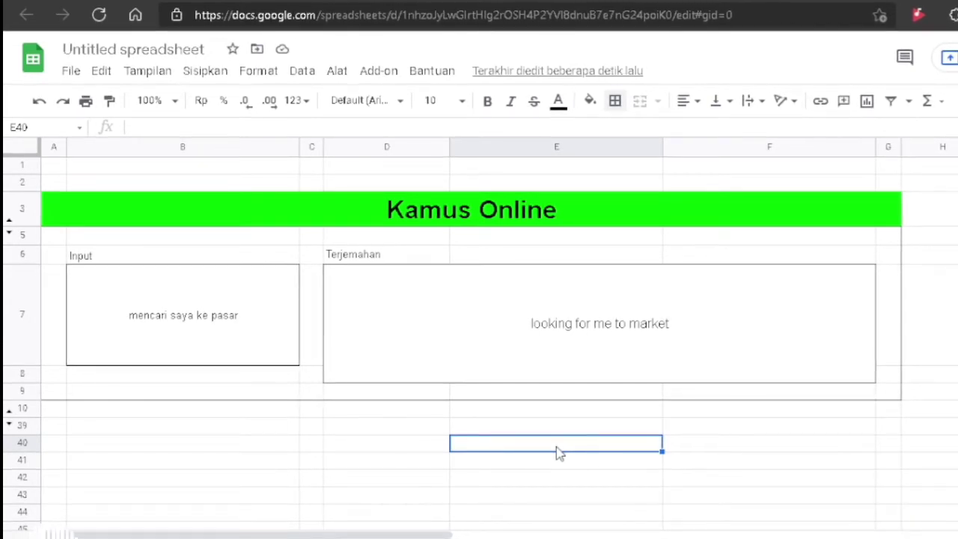
{"action": "left_click", "coordinate": [198, 341]}
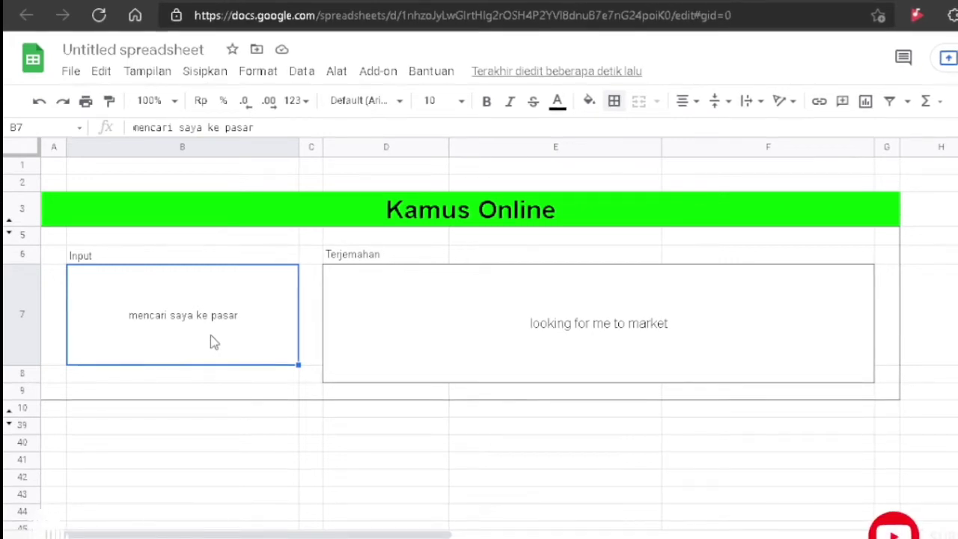
{"action": "type", "text": "senin"}
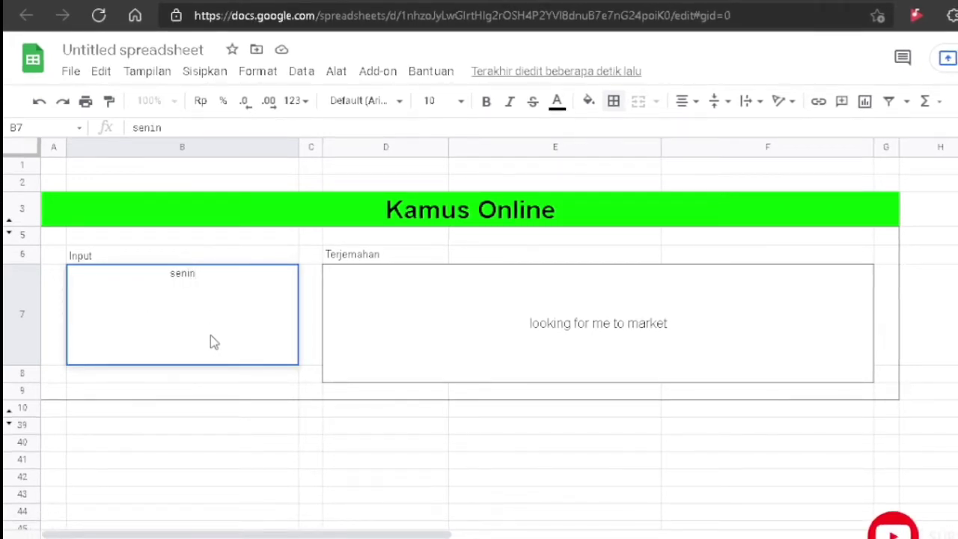
{"action": "key", "text": "Return"}
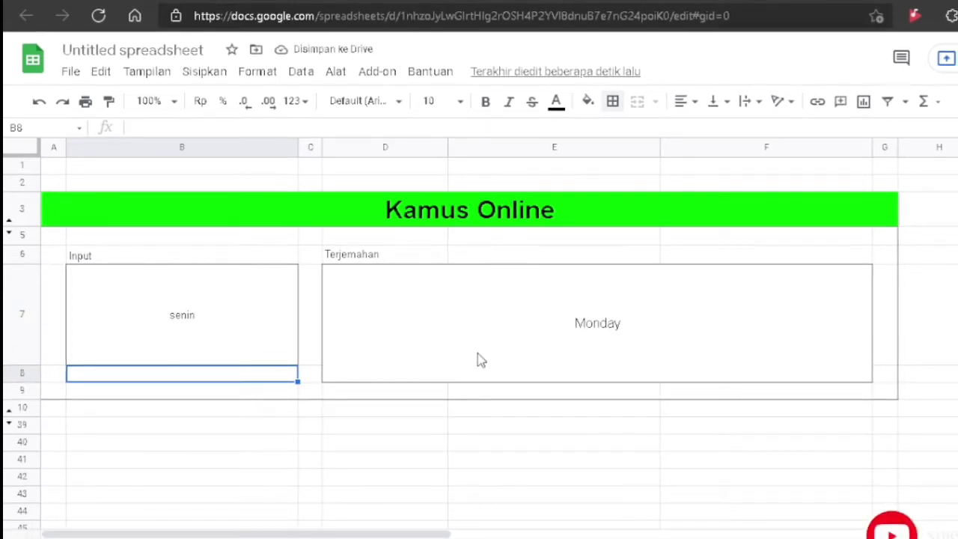
Clear the old translation formula from the Terjemahan box D7:F8
{"action": "left_click", "coordinate": [408, 479]}
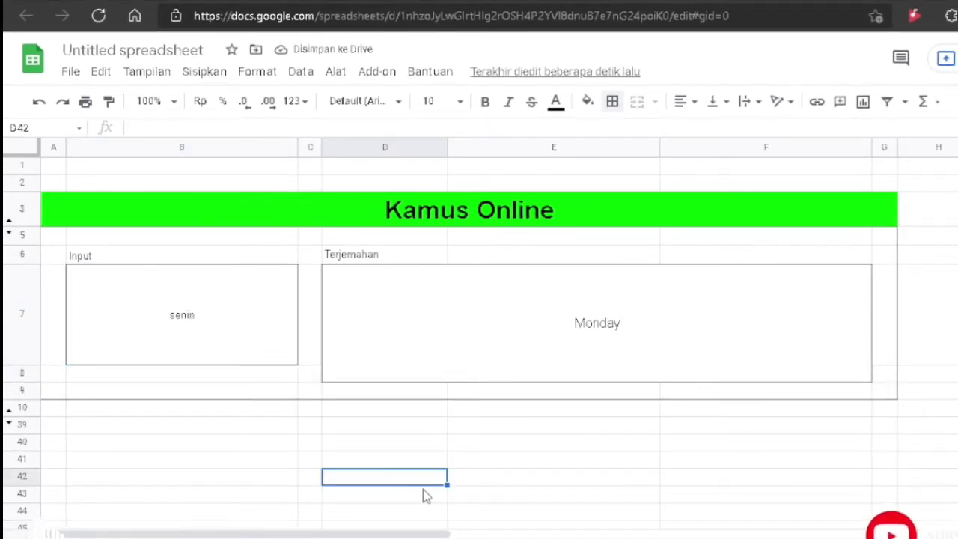
{"action": "left_click", "coordinate": [638, 334]}
{"action": "key", "text": "Delete"}
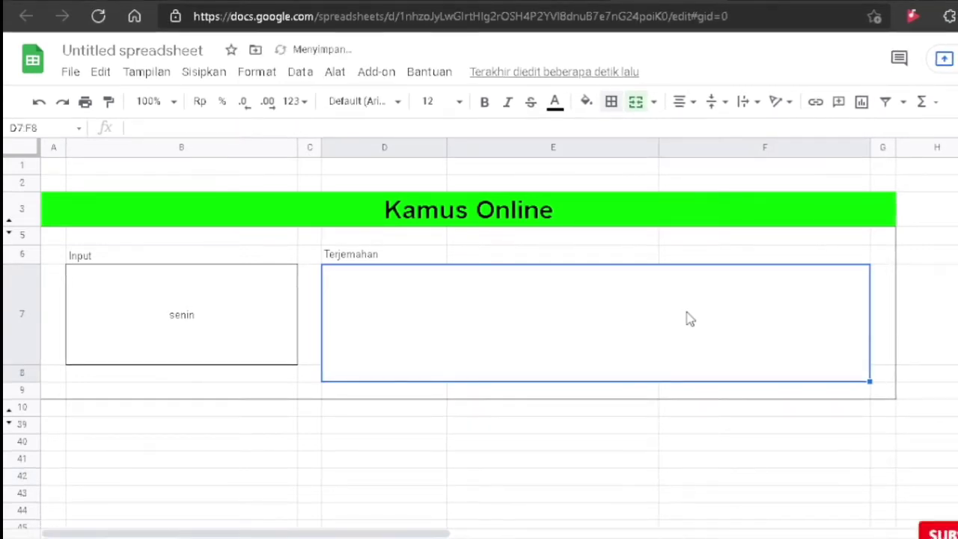
Enter =GOOGLETRANSLATE(B7;"ID";"EN") in D7 so 'senin' translates to Monday
{"action": "left_click", "coordinate": [618, 449]}
{"action": "left_click", "coordinate": [492, 307]}
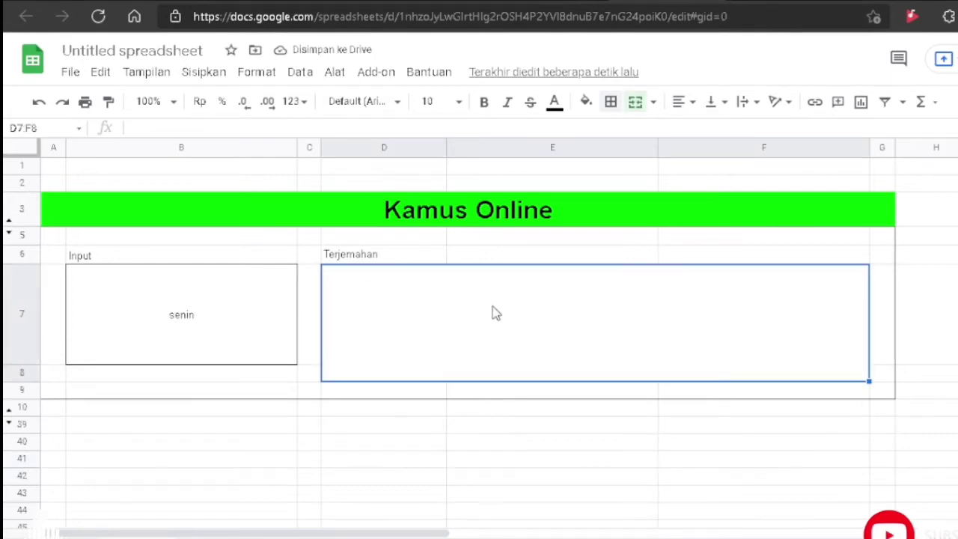
{"action": "type", "text": "="}
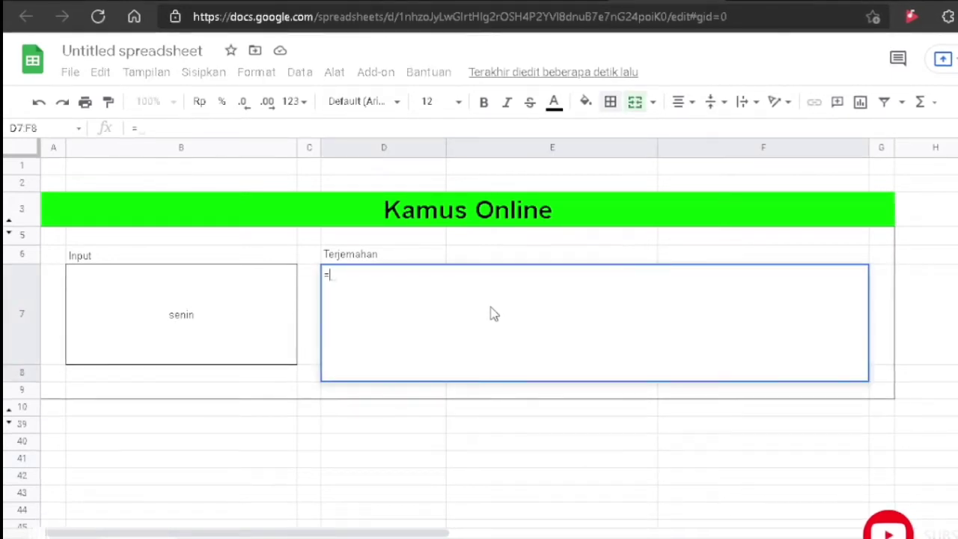
{"action": "type", "text": "g"}
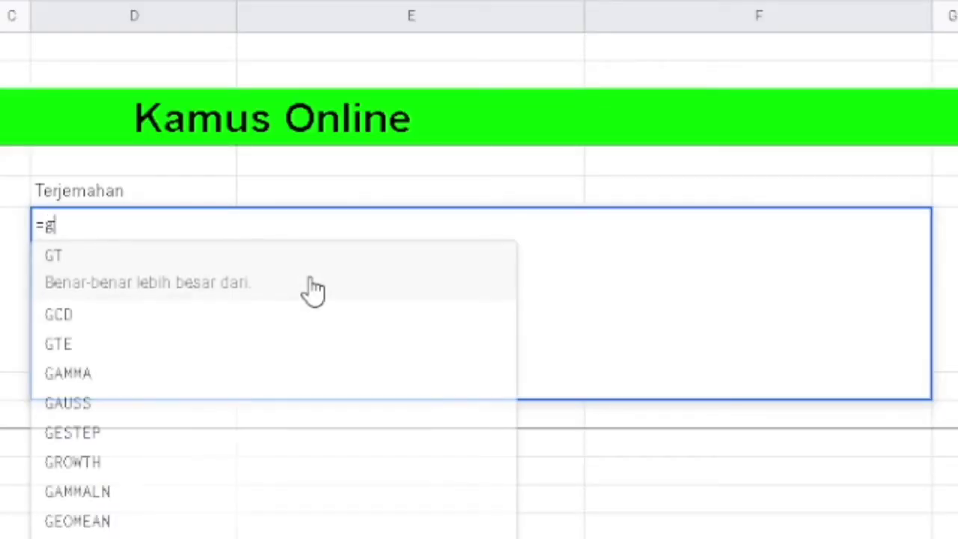
{"action": "type", "text": "oo"}
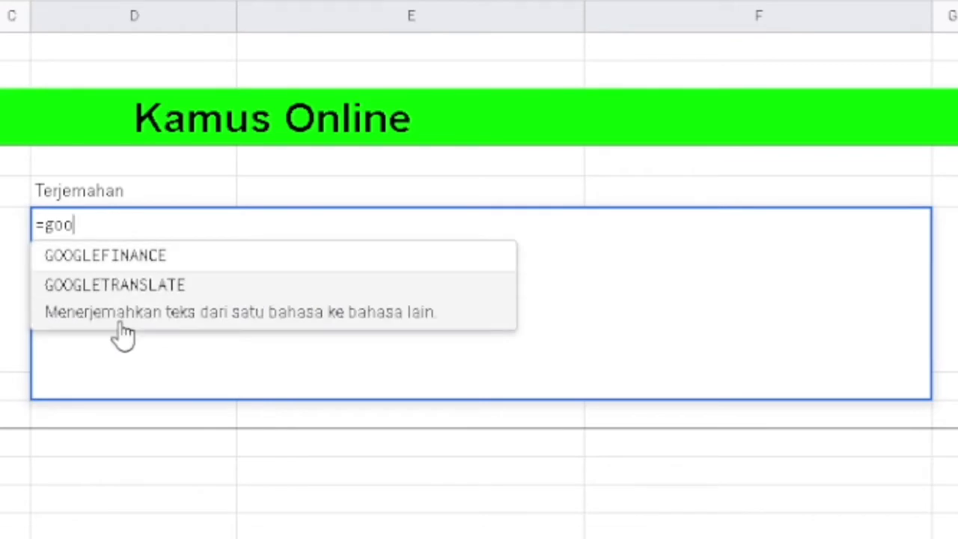
{"action": "left_click", "coordinate": [121, 313]}
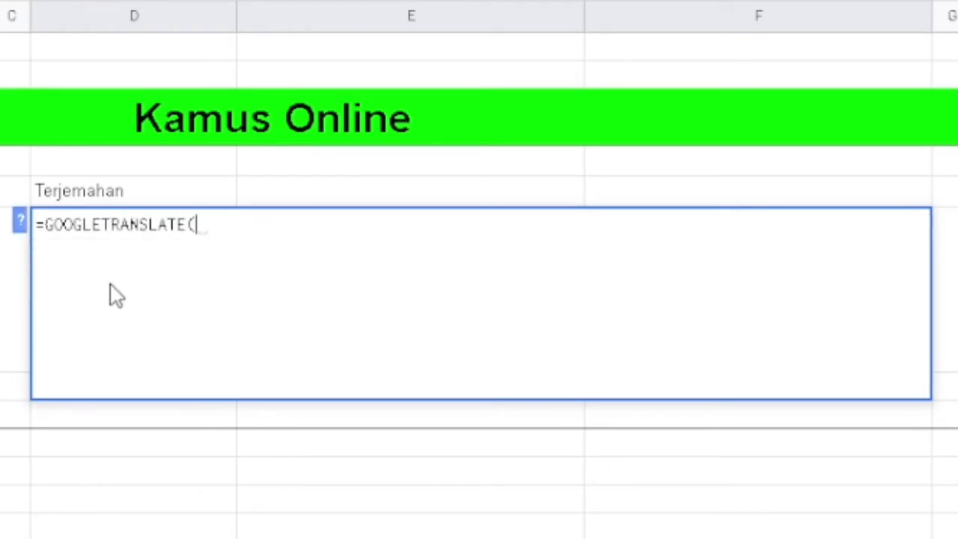
{"action": "left_click", "coordinate": [20, 221]}
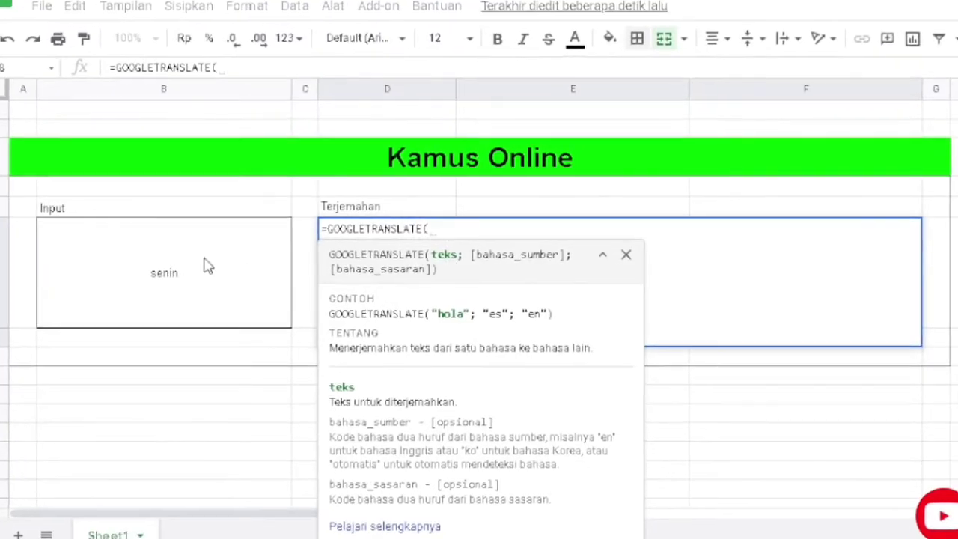
{"action": "left_click", "coordinate": [197, 266]}
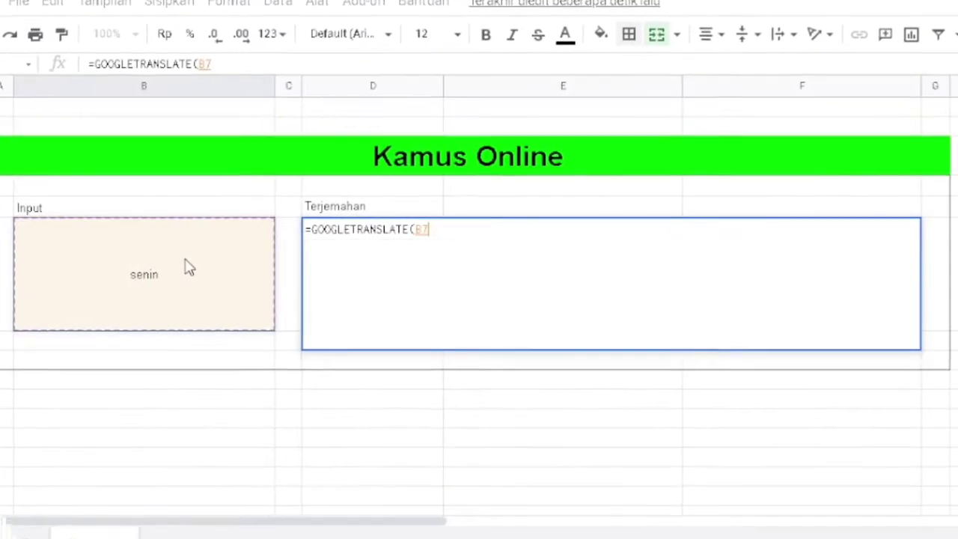
{"action": "type", "text": ";"}
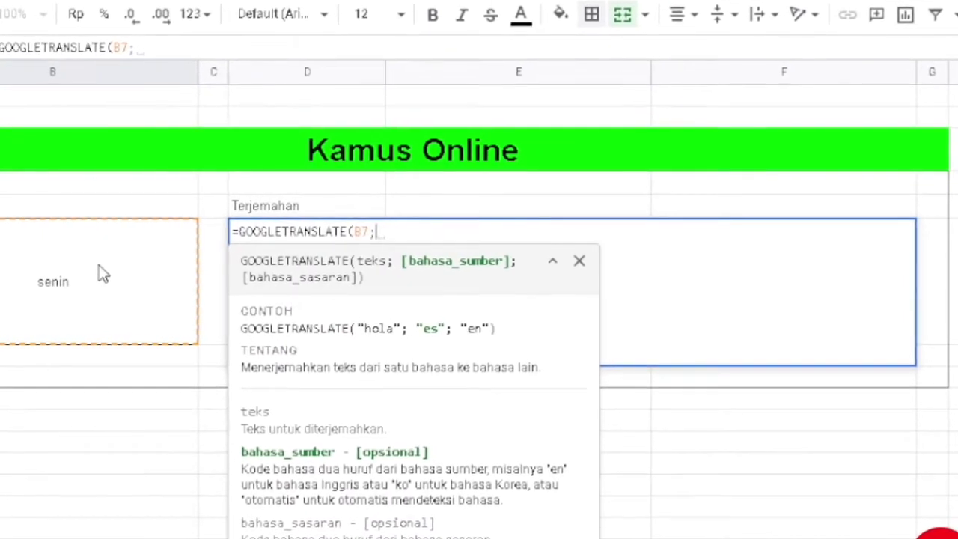
{"action": "type", "text": "\""}
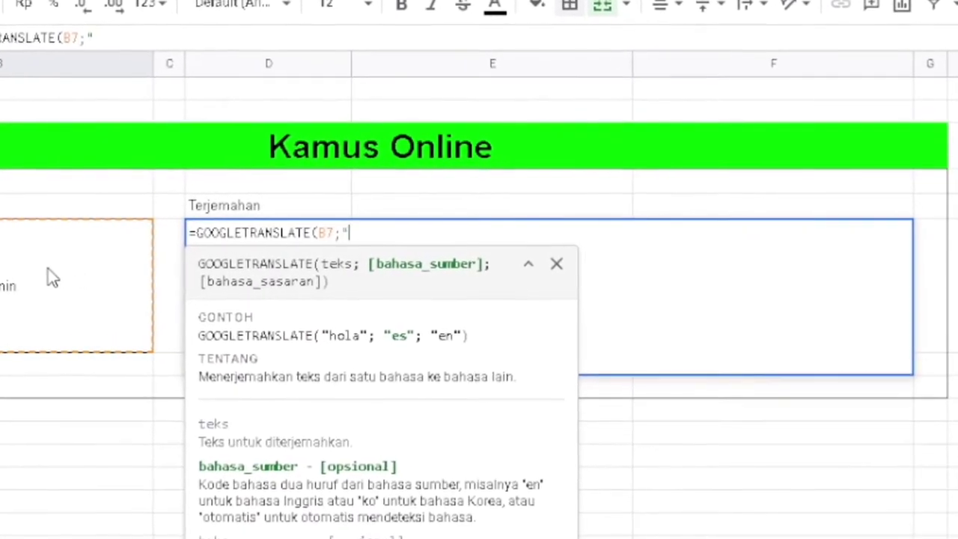
{"action": "type", "text": "ID"}
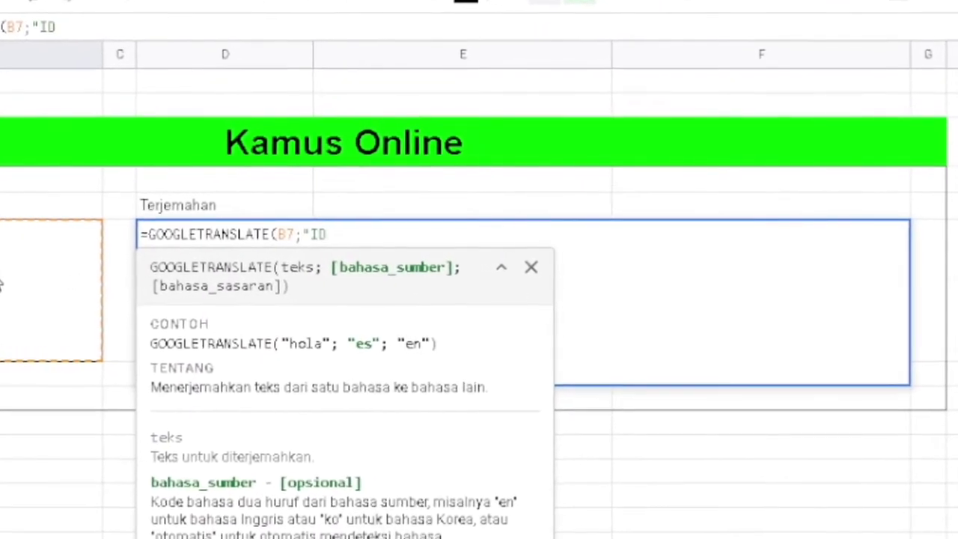
{"action": "type", "text": "\""}
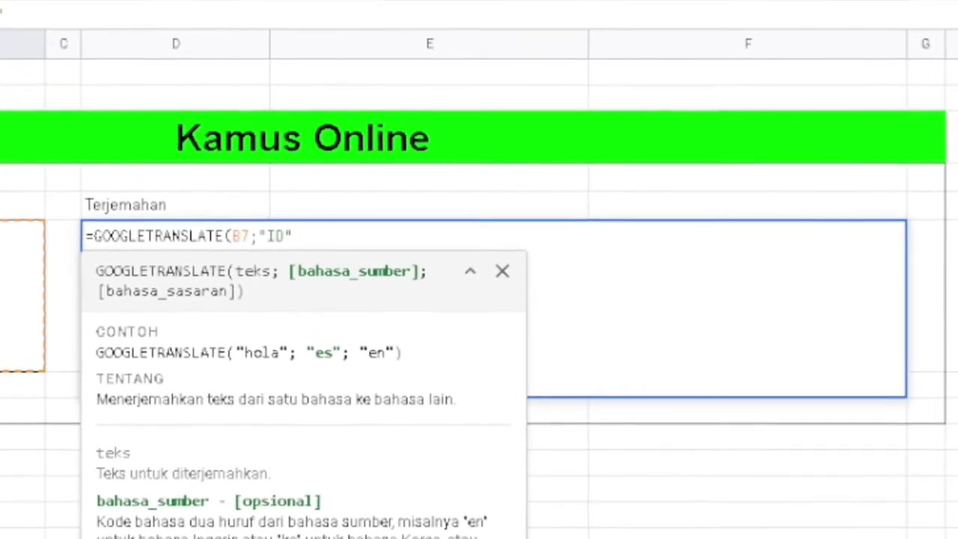
{"action": "type", "text": ";"}
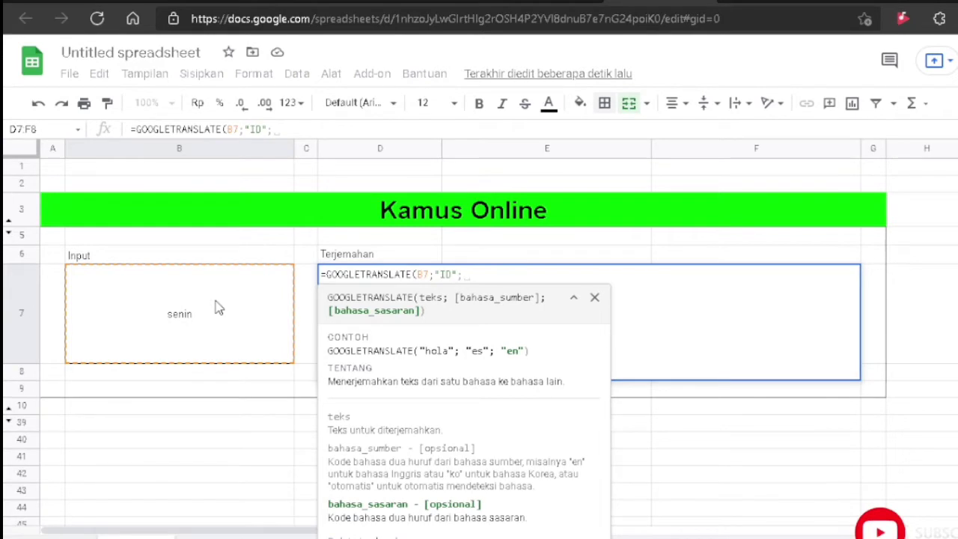
{"action": "type", "text": "\"E"}
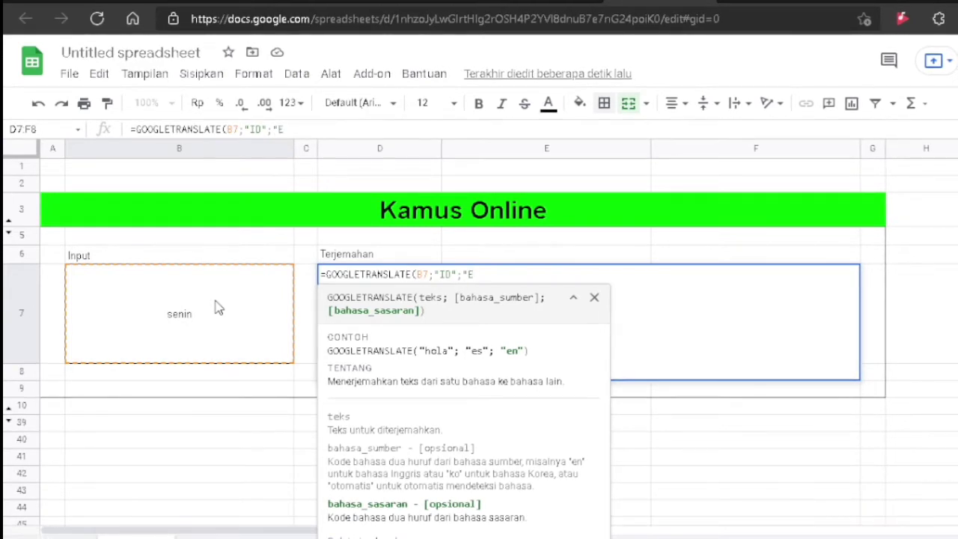
{"action": "type", "text": "N\""}
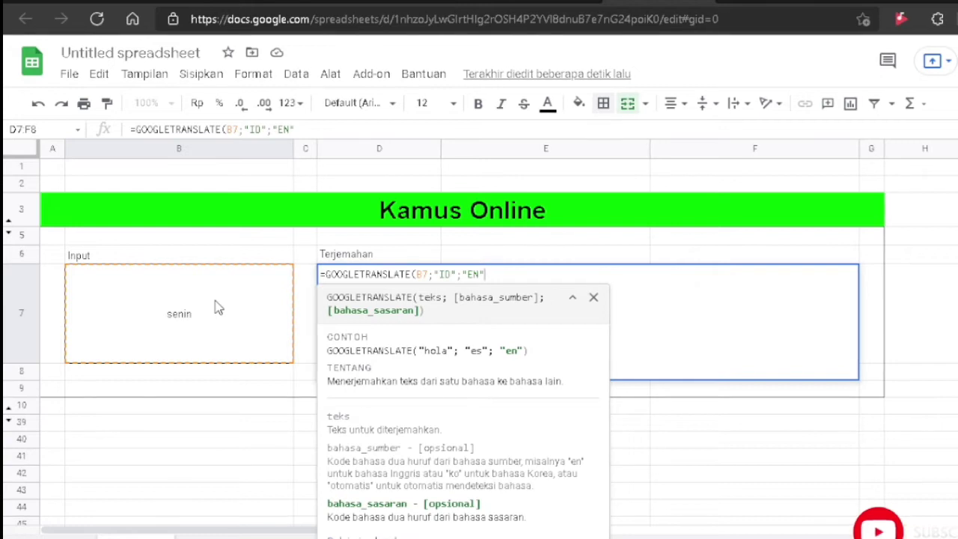
{"action": "type", "text": ")"}
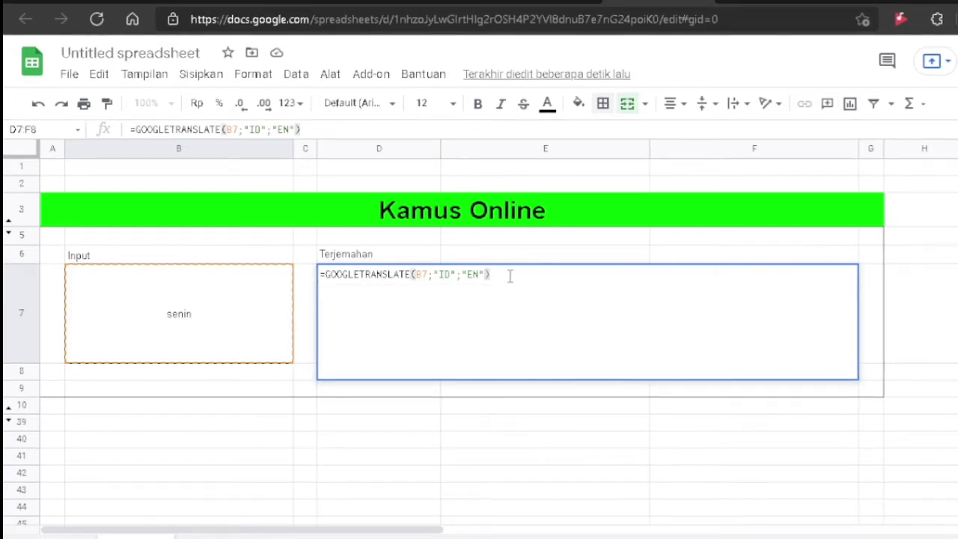
{"action": "left_click_drag", "start_coordinate": [510, 276], "coordinate": [311, 282]}
{"action": "key", "text": "ctrl+c"}
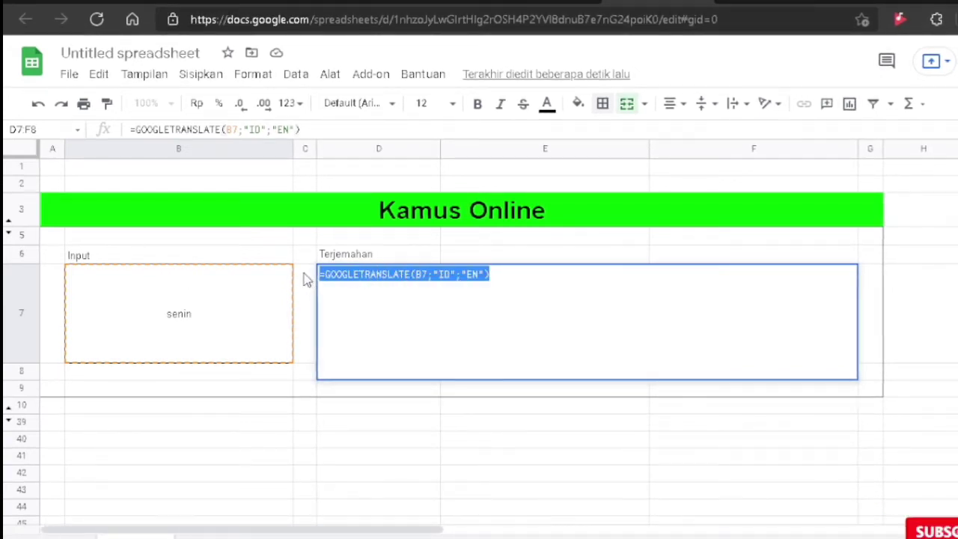
{"action": "key", "text": "Return"}
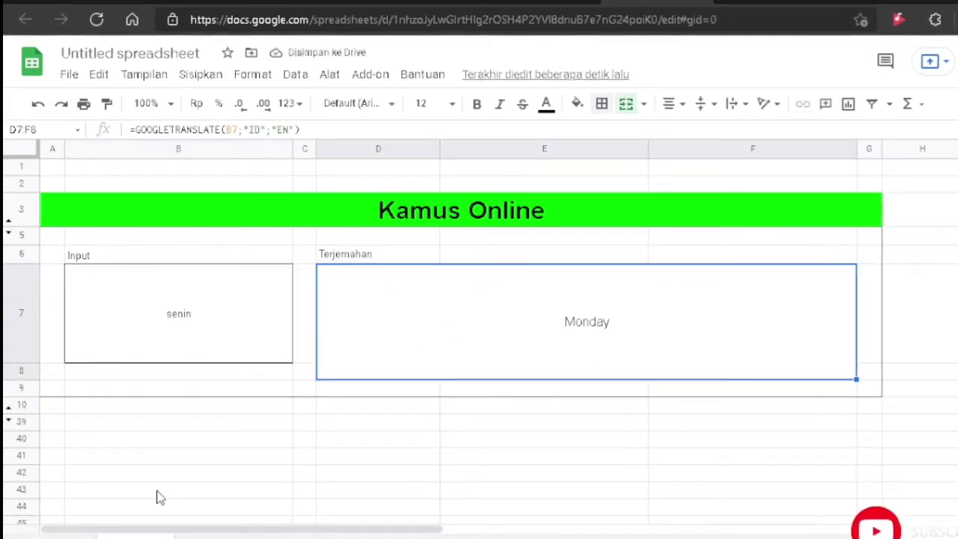
Select the spare row range A40:G40 below the dictionary
{"action": "left_click", "coordinate": [148, 440]}
{"action": "left_click", "coordinate": [52, 443]}
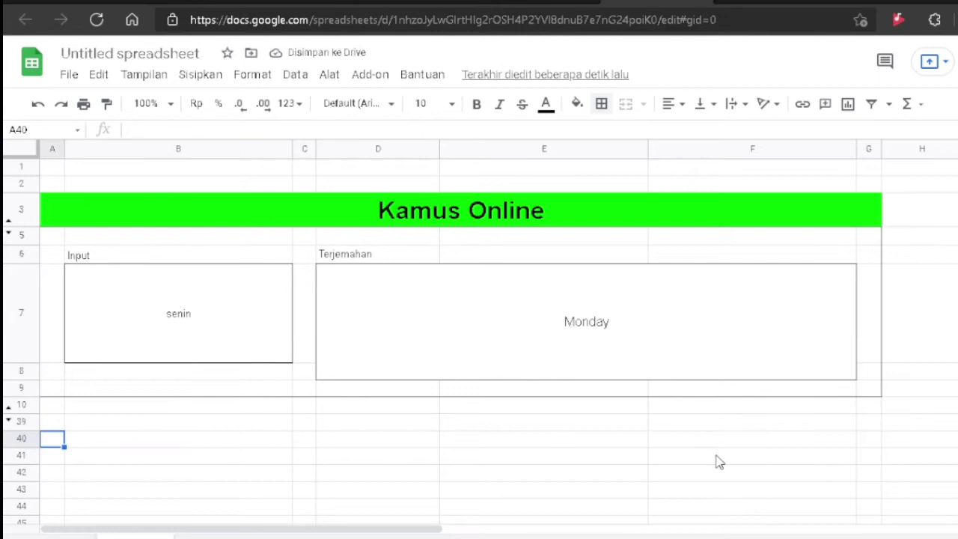
{"action": "left_click", "coordinate": [873, 447], "text": "shift"}
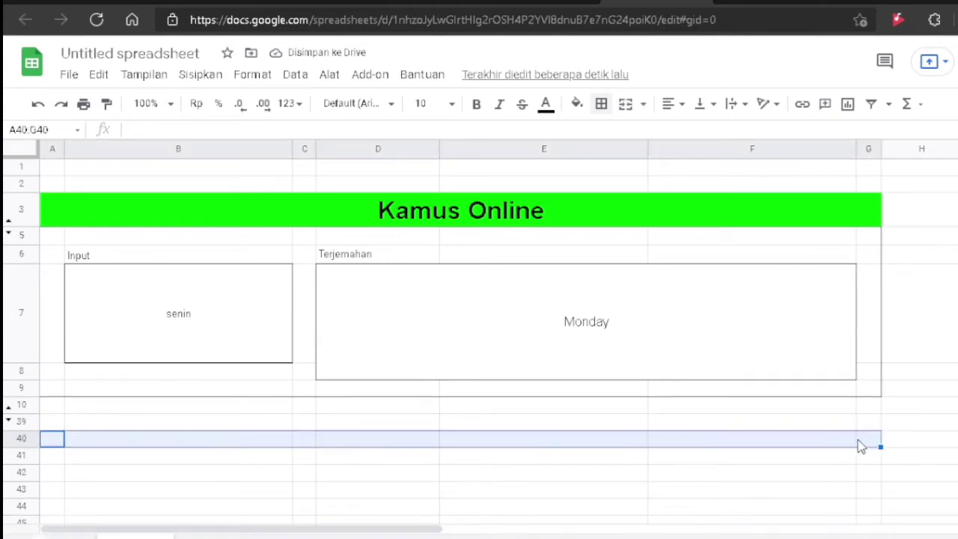
Merge A40:G40 and paste the GOOGLETRANSLATE formula text into it
{"action": "left_click", "coordinate": [625, 105]}
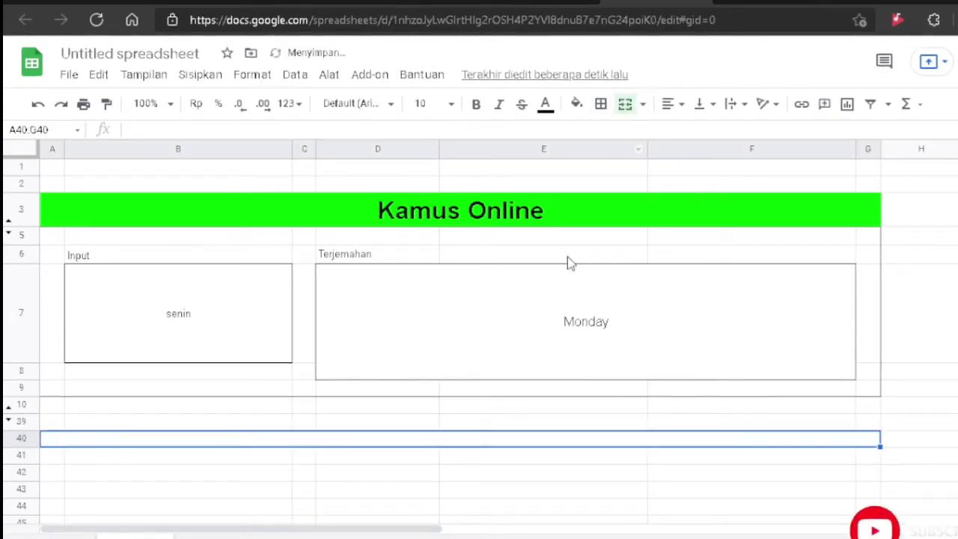
{"action": "left_click", "coordinate": [349, 131]}
{"action": "key", "text": "ctrl+v"}
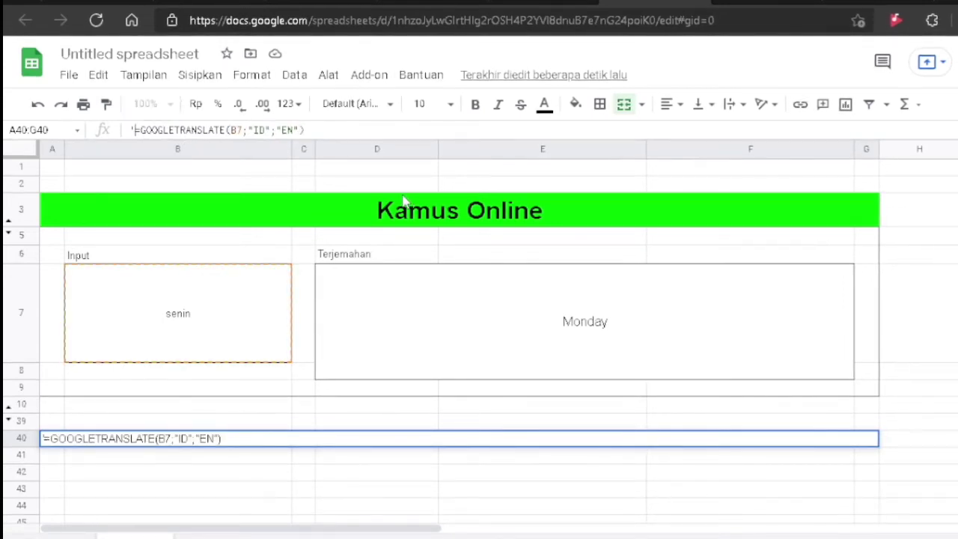
{"action": "key", "text": "Return"}
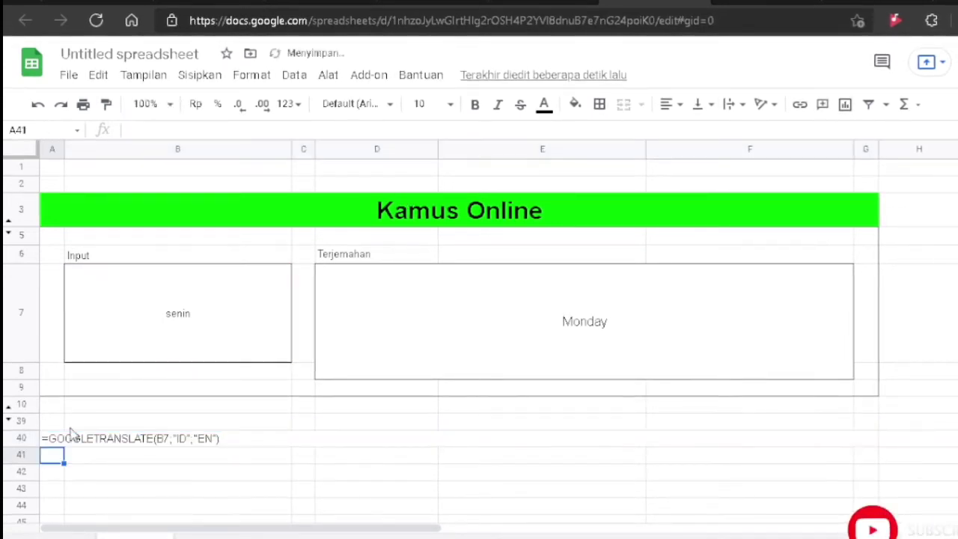
{"action": "left_click", "coordinate": [75, 439]}
Center the row 40 formula text, make it bold, and set font size 24
{"action": "left_click", "coordinate": [676, 106]}
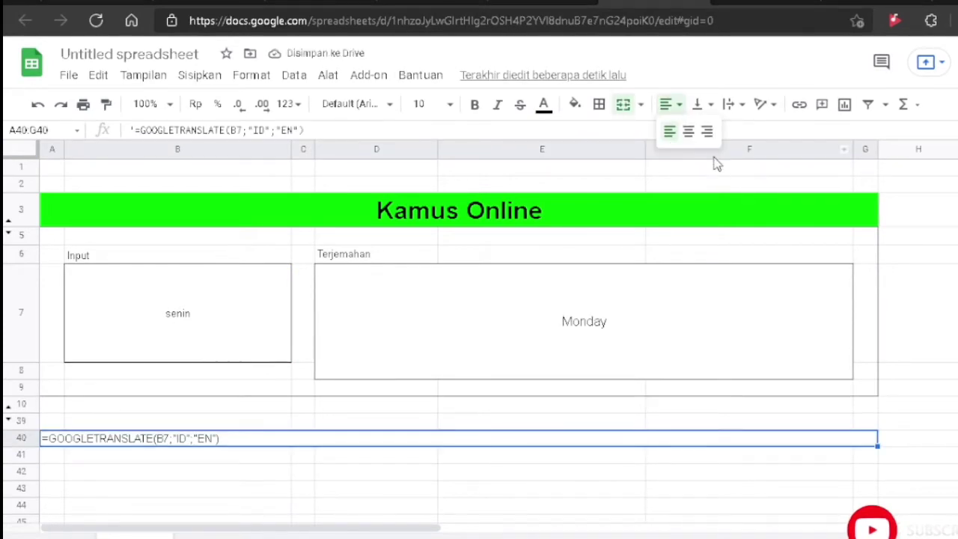
{"action": "left_click", "coordinate": [689, 133]}
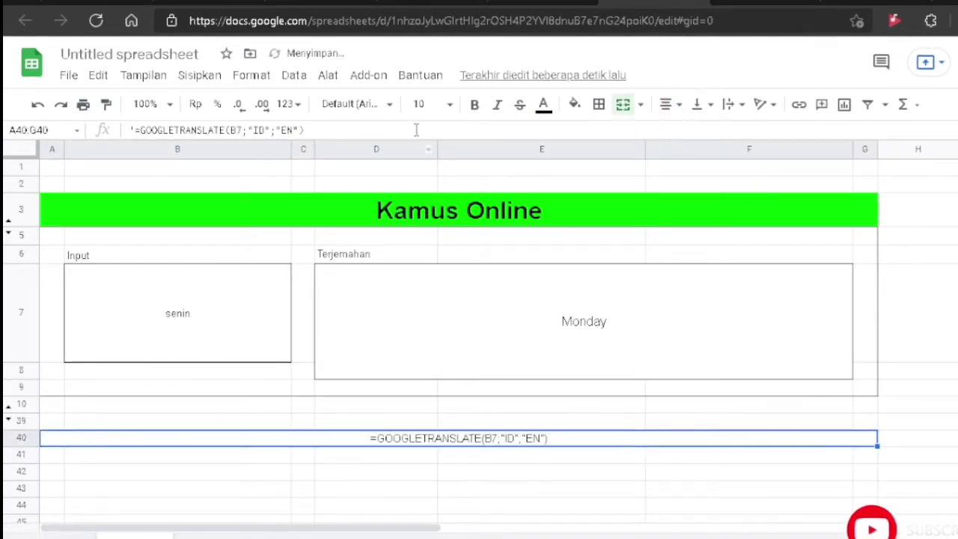
{"action": "left_click", "coordinate": [476, 106]}
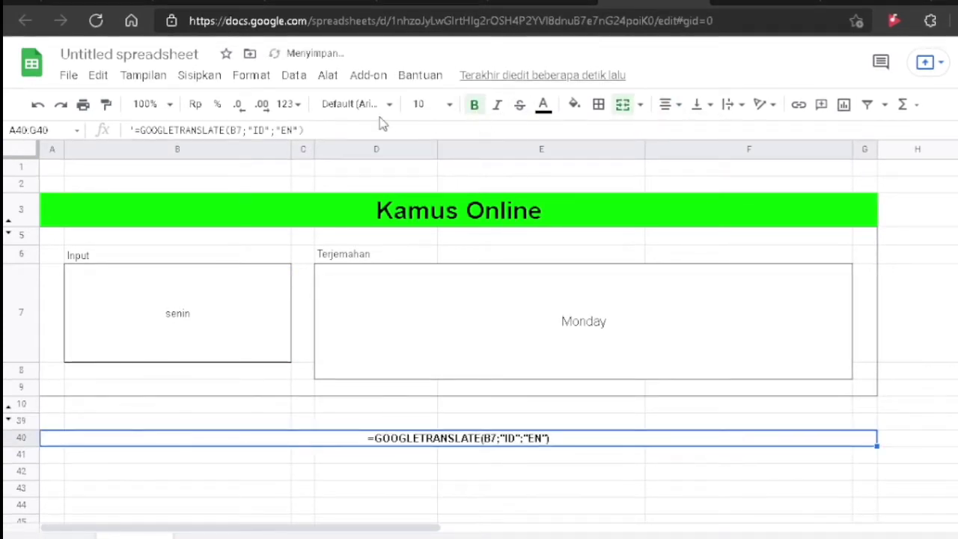
{"action": "left_click", "coordinate": [447, 104]}
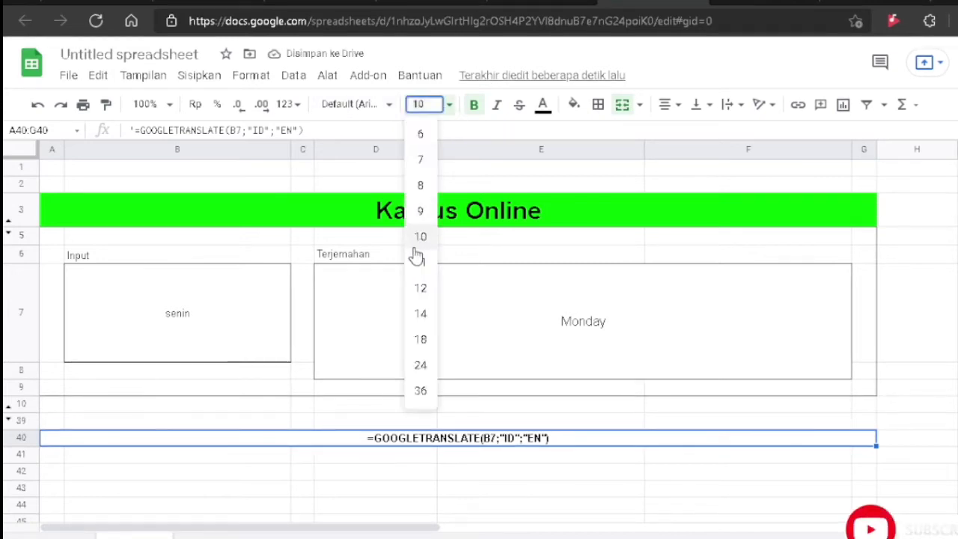
{"action": "left_click", "coordinate": [420, 366]}
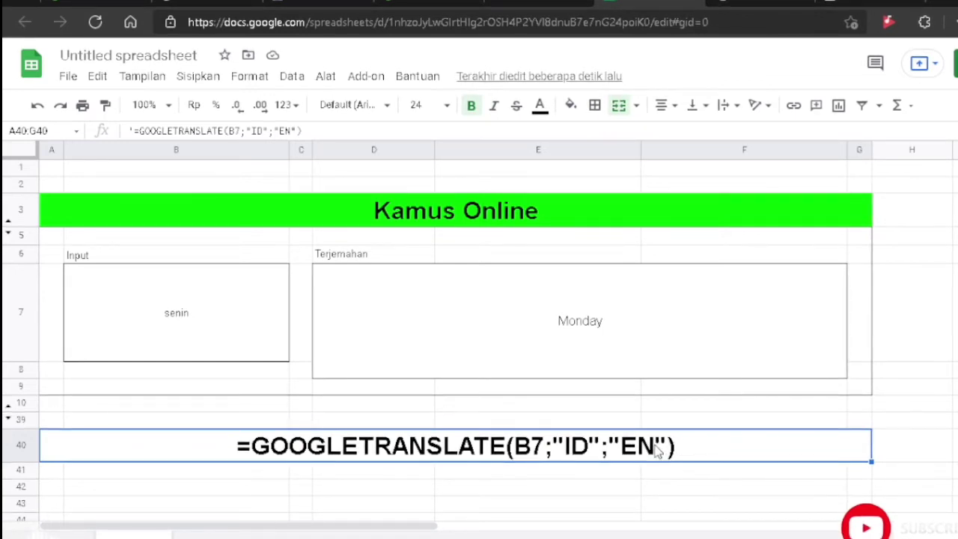
{"action": "left_click", "coordinate": [685, 421]}
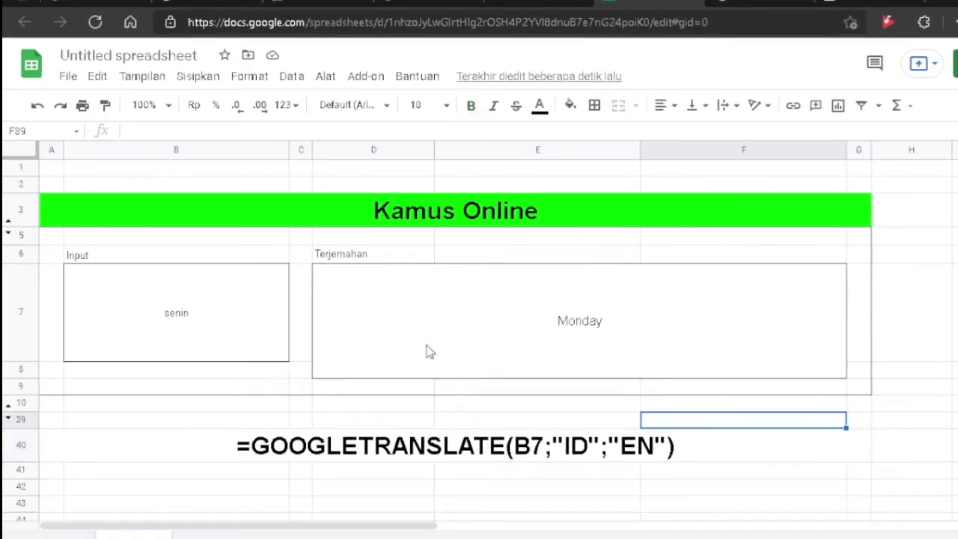
{"action": "left_click", "coordinate": [367, 315]}
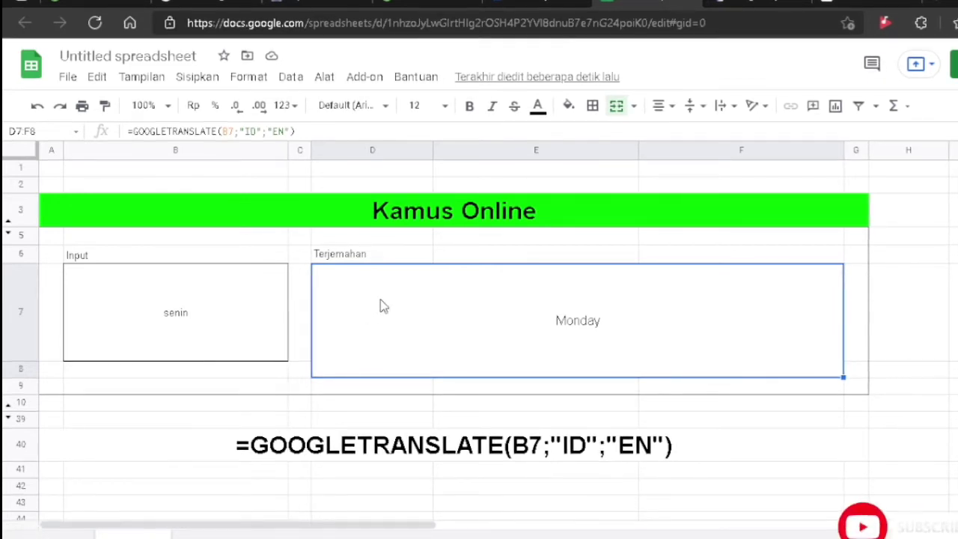
{"action": "left_click", "coordinate": [212, 339]}
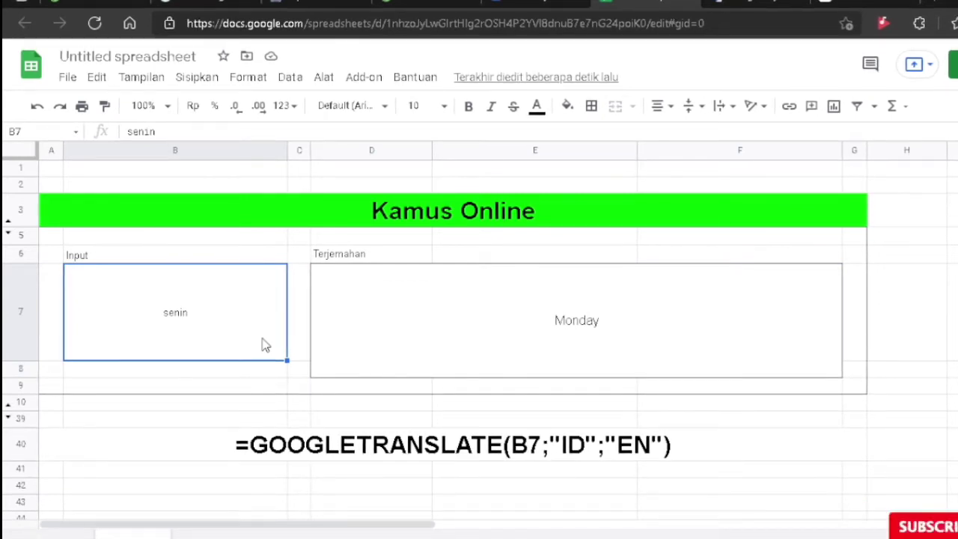
Change the Input to 'saya mau ke pasar' to get 'I want to go to the market'
{"action": "type", "text": "saya ma"}
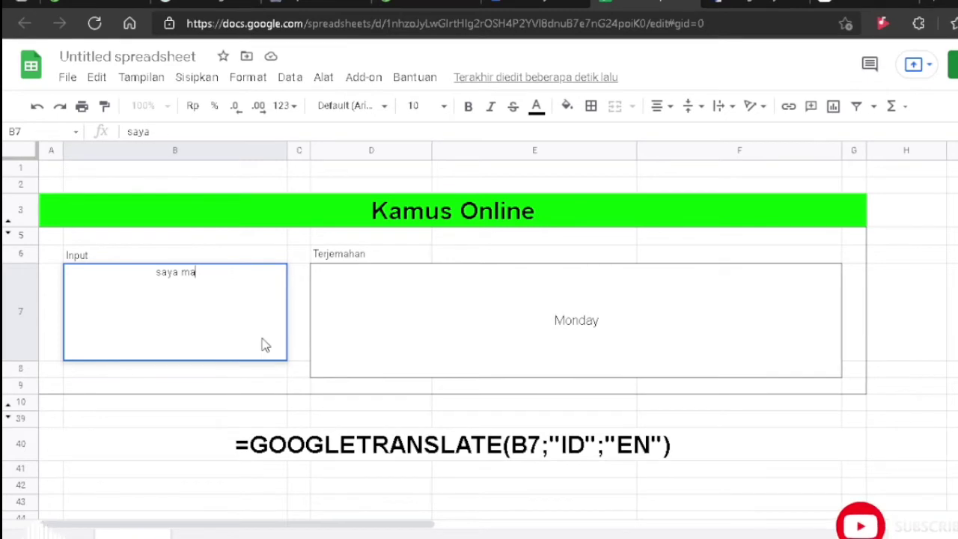
{"action": "type", "text": "u ke pasar"}
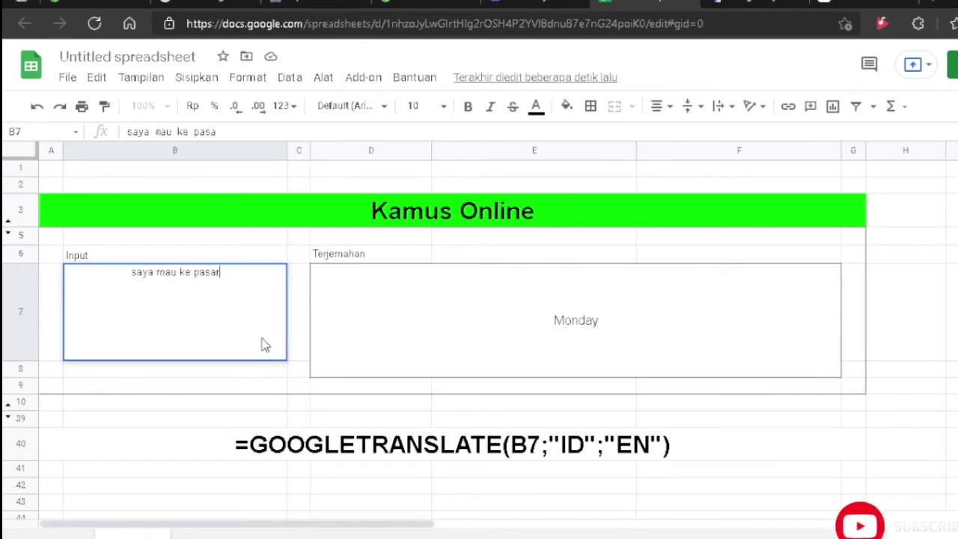
{"action": "key", "text": "Return"}
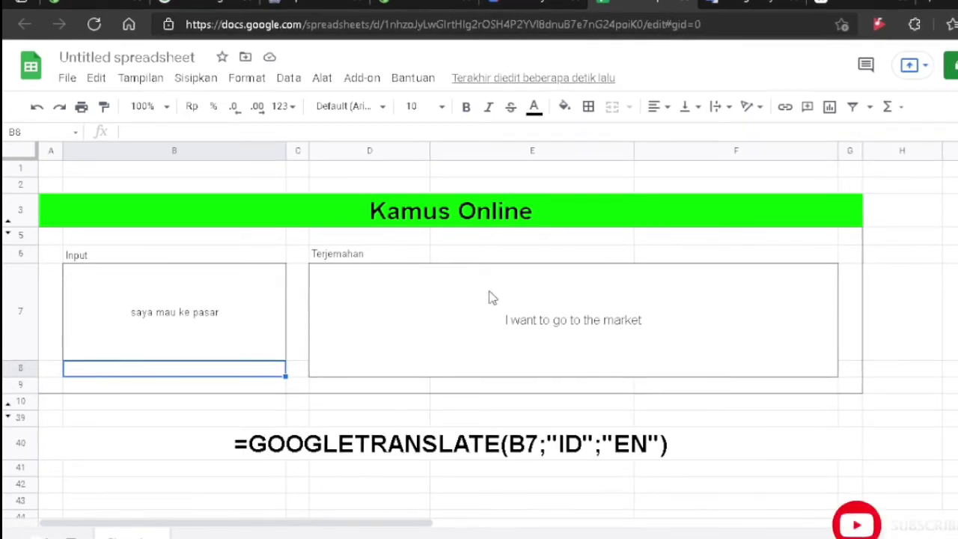
Unhide the hidden Bahasa row (Rusia, ru) within rows 3 to 5
{"action": "left_click", "coordinate": [451, 291]}
{"action": "left_click_drag", "start_coordinate": [20, 213], "coordinate": [20, 235]}
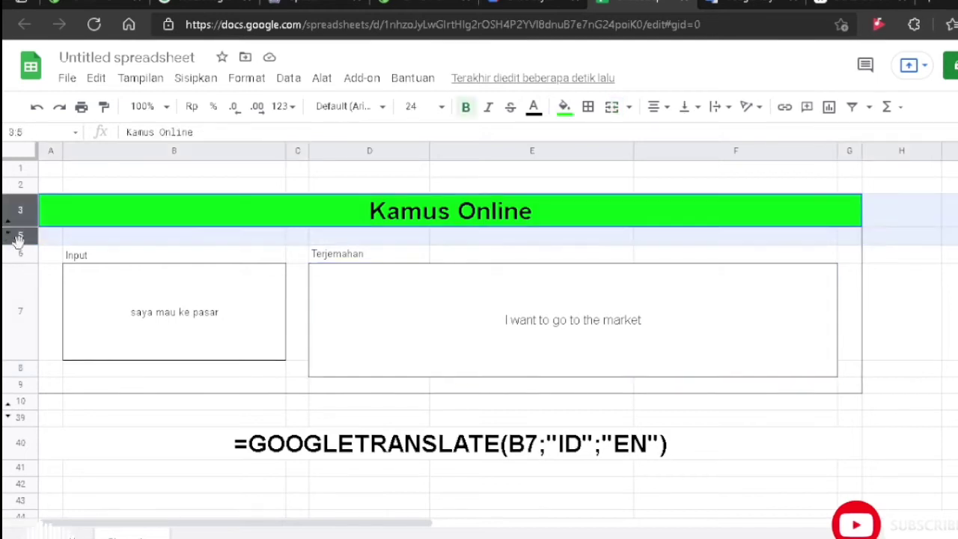
{"action": "right_click", "coordinate": [153, 241]}
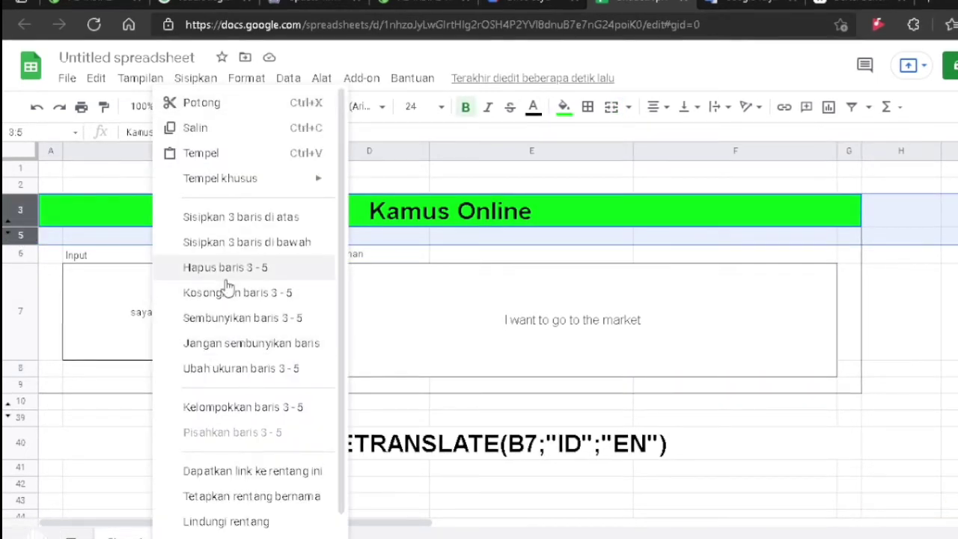
{"action": "left_click", "coordinate": [228, 348]}
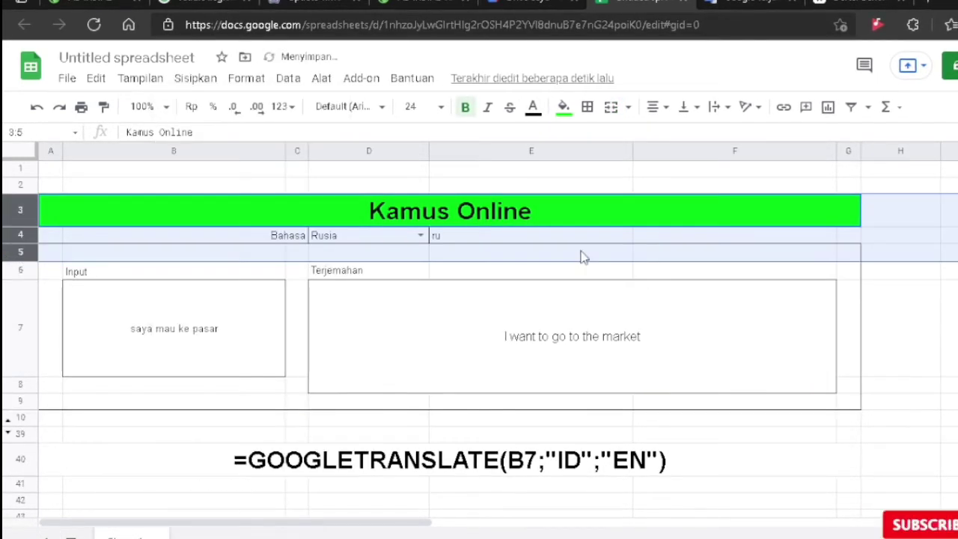
Insert a blank row above the Bahasa row and select its empty cell D4
{"action": "left_click", "coordinate": [581, 255]}
{"action": "right_click", "coordinate": [23, 240]}
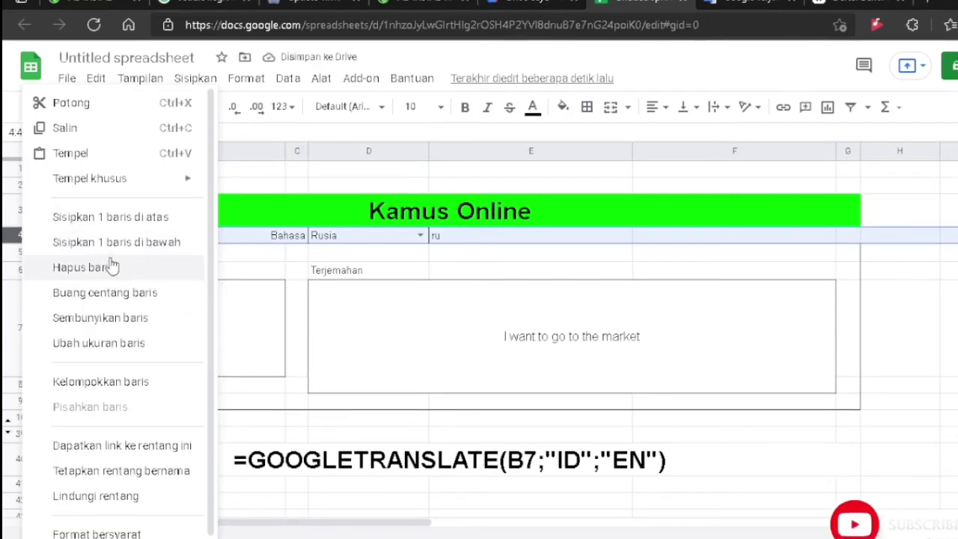
{"action": "left_click", "coordinate": [85, 218]}
{"action": "left_click", "coordinate": [377, 273]}
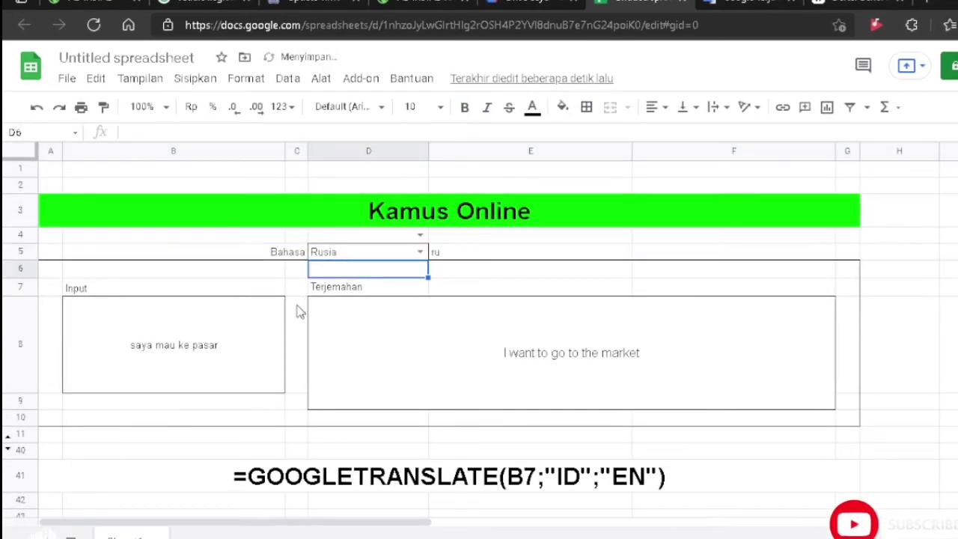
{"action": "left_click", "coordinate": [381, 317]}
{"action": "left_click", "coordinate": [408, 236]}
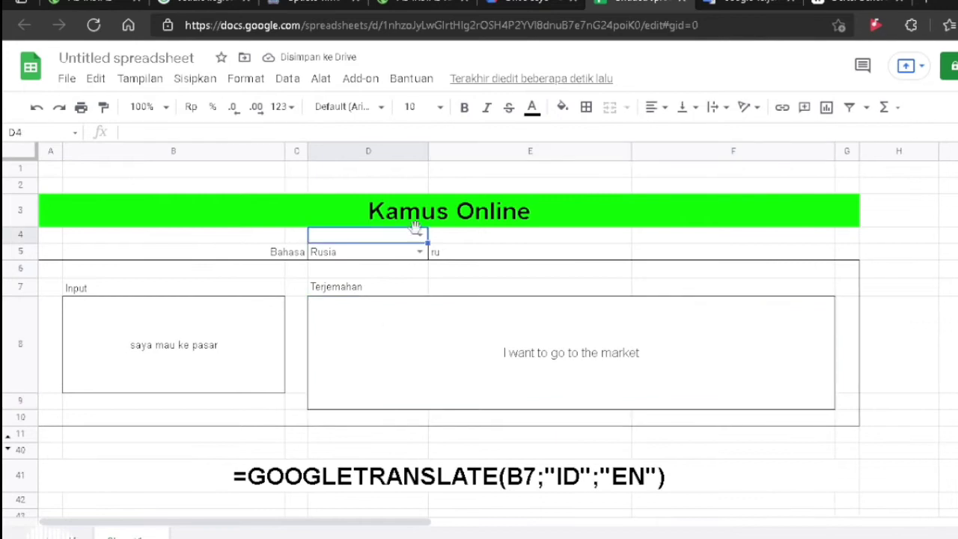
{"action": "left_click", "coordinate": [288, 79]}
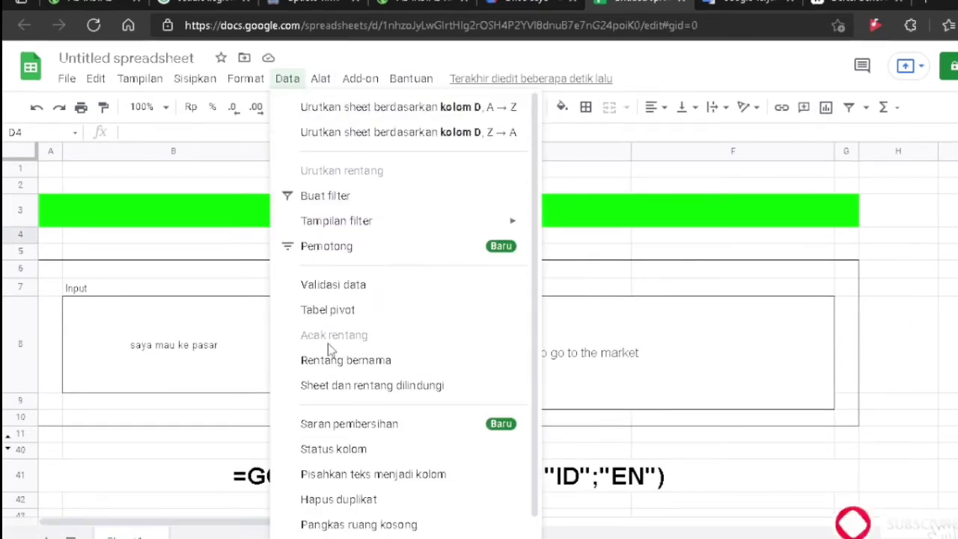
Remove the leftover dropdown validation (list =$B$13:$B$38) from blank cell D4
{"action": "left_click", "coordinate": [347, 294]}
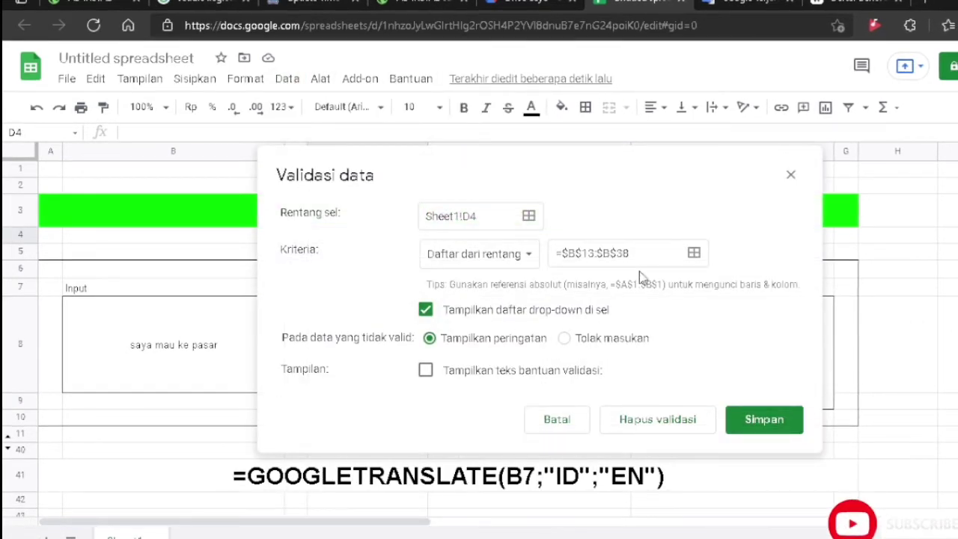
{"action": "left_click", "coordinate": [652, 251]}
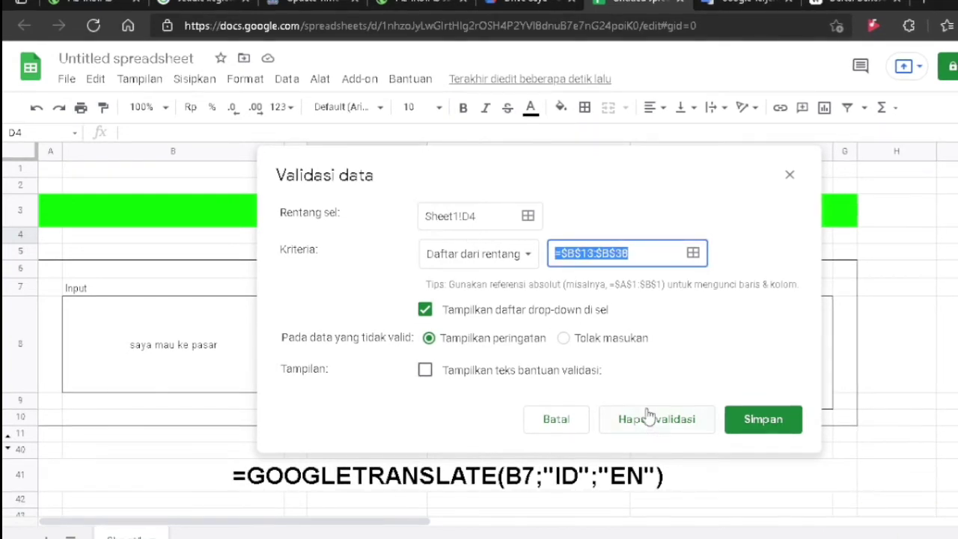
{"action": "left_click", "coordinate": [737, 425]}
{"action": "key", "text": "Right"}
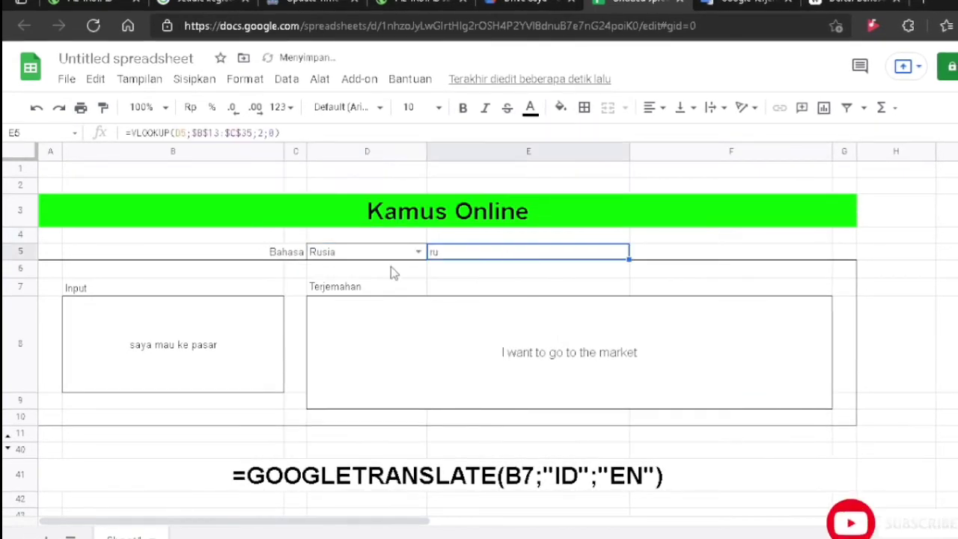
{"action": "left_click", "coordinate": [400, 253]}
Clear all borders from the range A4:G10
{"action": "left_click", "coordinate": [47, 238]}
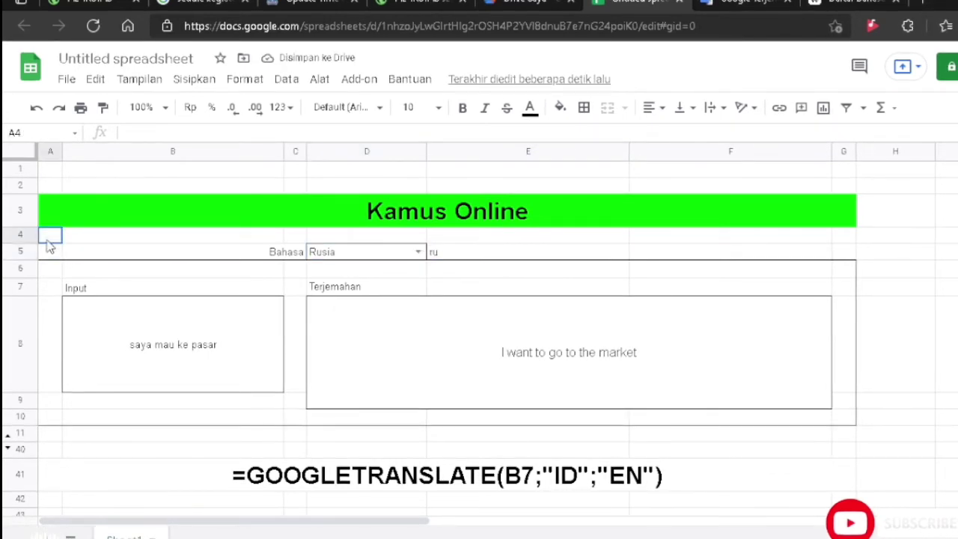
{"action": "left_click_drag", "start_coordinate": [47, 241], "coordinate": [835, 410]}
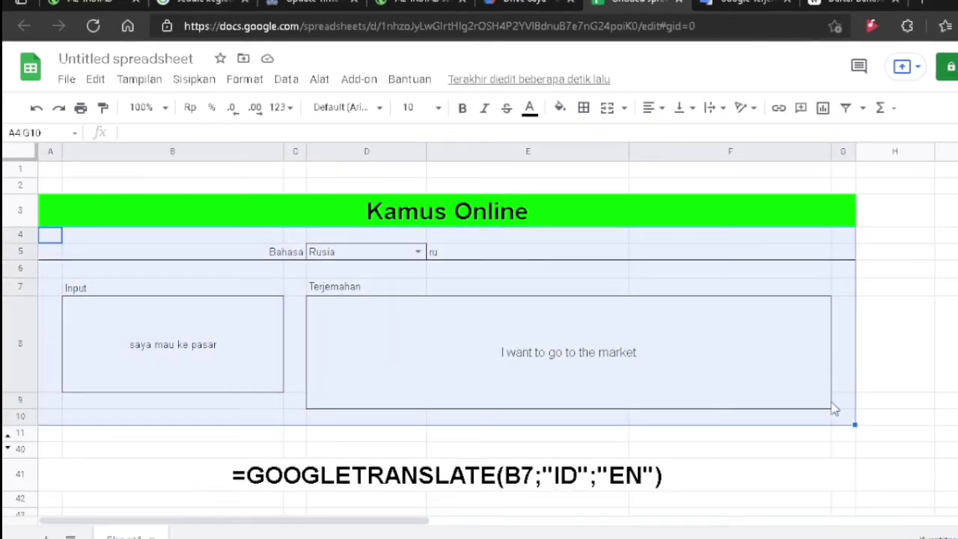
{"action": "left_click", "coordinate": [584, 110]}
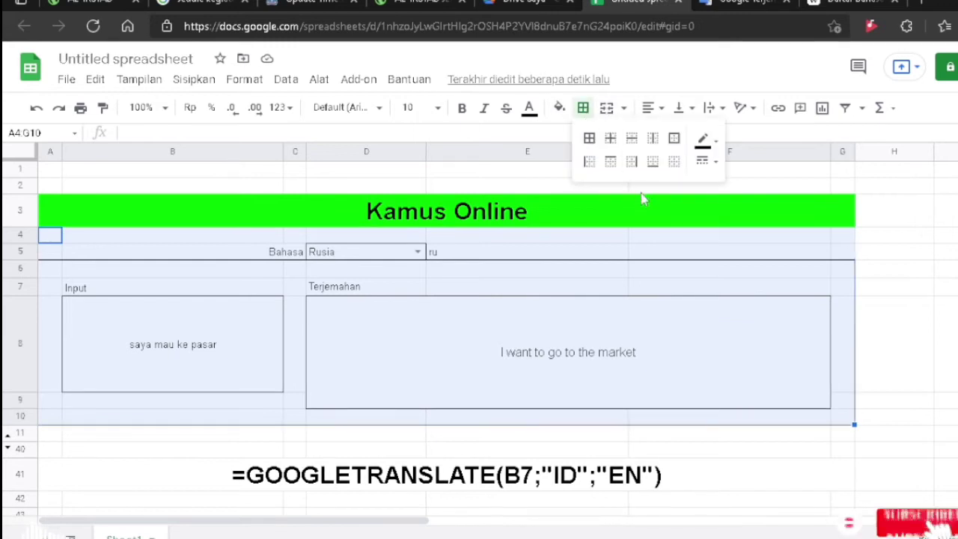
{"action": "left_click", "coordinate": [673, 171]}
{"action": "left_click", "coordinate": [517, 273]}
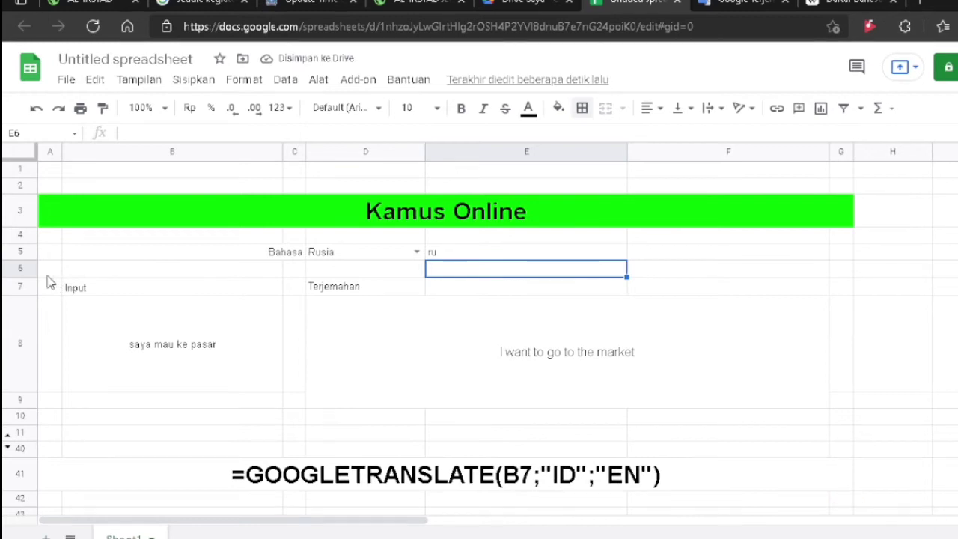
Border the translation box D8:F9 and the input box, then select the dictionary area from A4
{"action": "left_click_drag", "start_coordinate": [49, 282], "coordinate": [628, 421]}
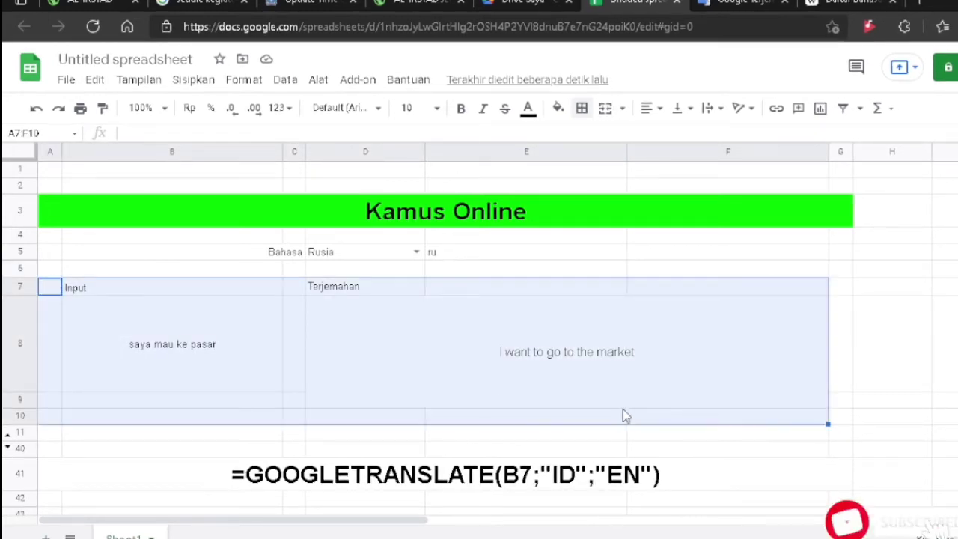
{"action": "left_click", "coordinate": [587, 381]}
{"action": "left_click", "coordinate": [586, 113]}
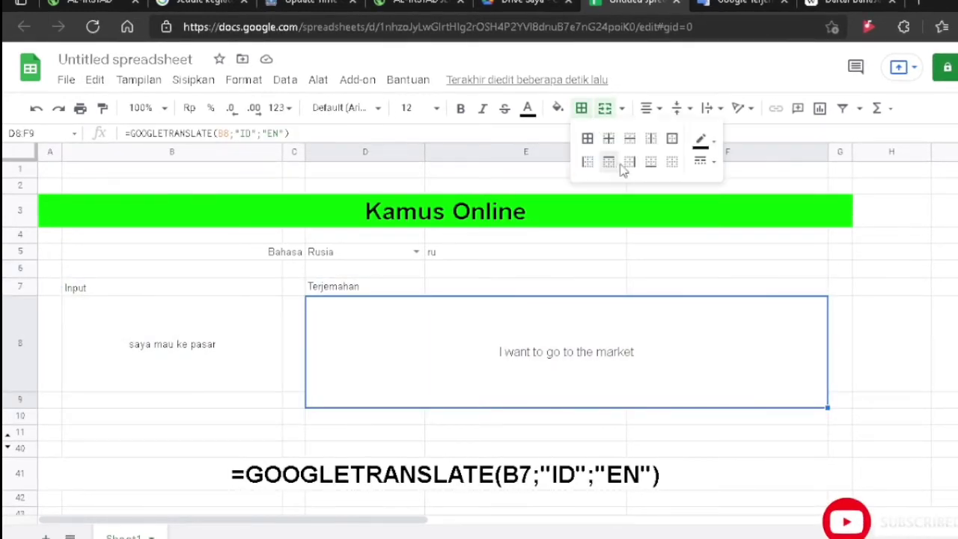
{"action": "left_click", "coordinate": [586, 137]}
{"action": "left_click", "coordinate": [213, 344]}
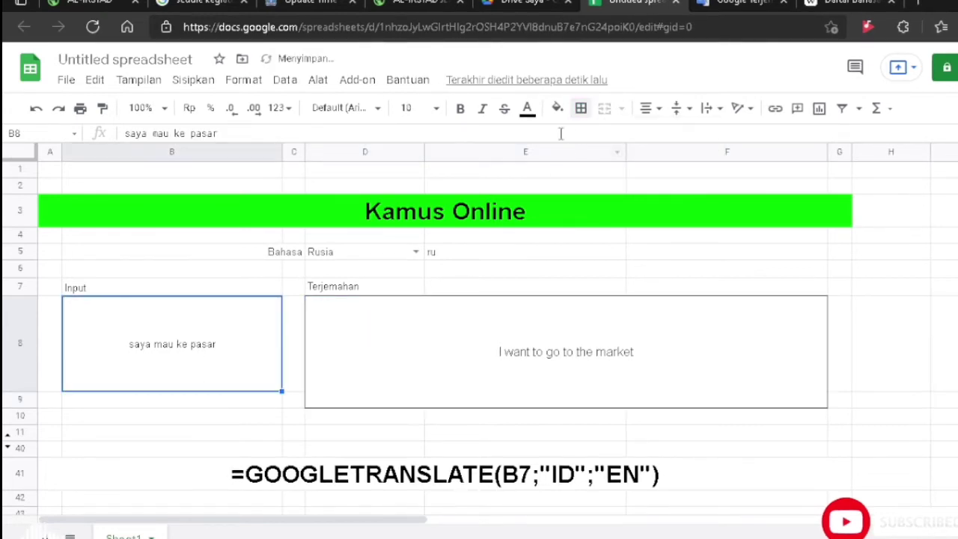
{"action": "left_click", "coordinate": [580, 108]}
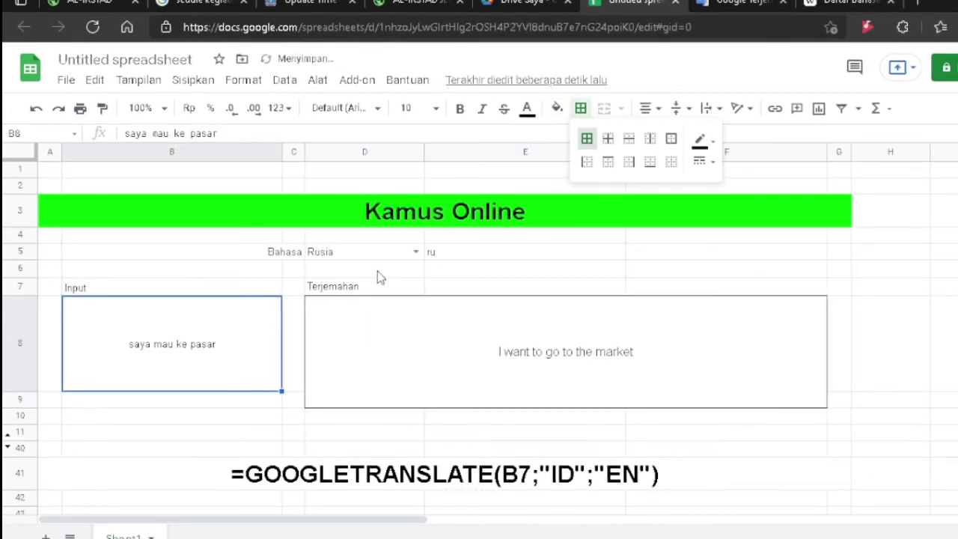
{"action": "left_click_drag", "start_coordinate": [680, 252], "coordinate": [680, 268]}
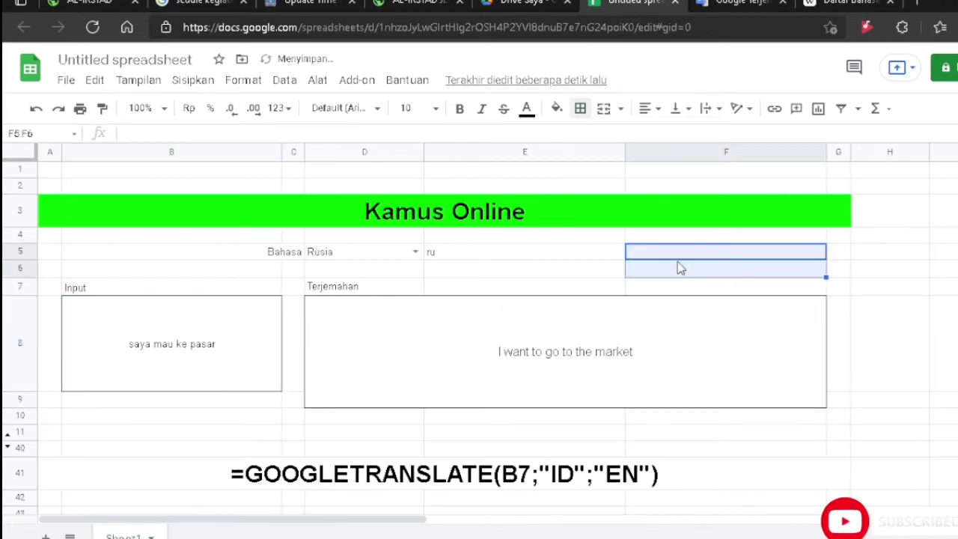
{"action": "left_click_drag", "start_coordinate": [60, 242], "coordinate": [827, 443]}
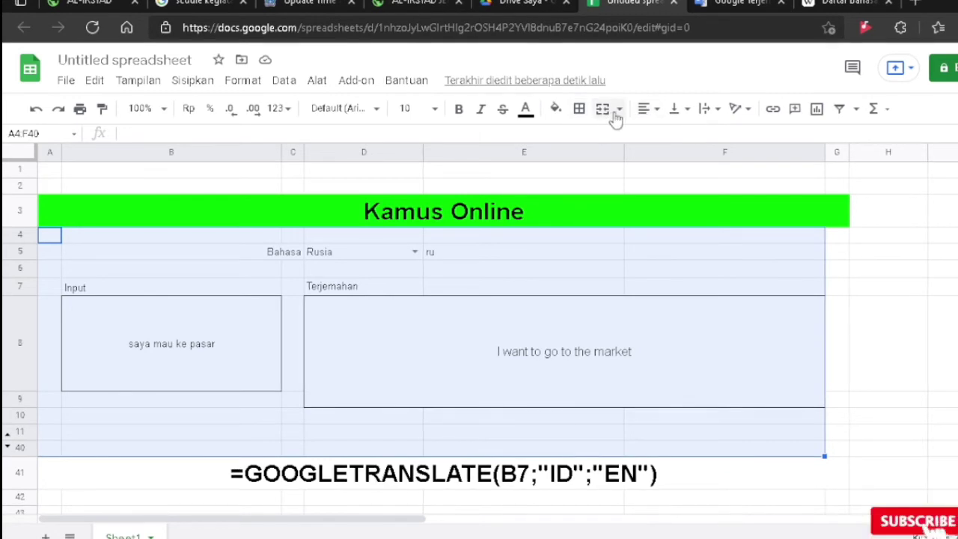
Frame A4:G40 with one outer border, widening the selection from column F to G
{"action": "left_click", "coordinate": [579, 109]}
{"action": "left_click", "coordinate": [669, 139]}
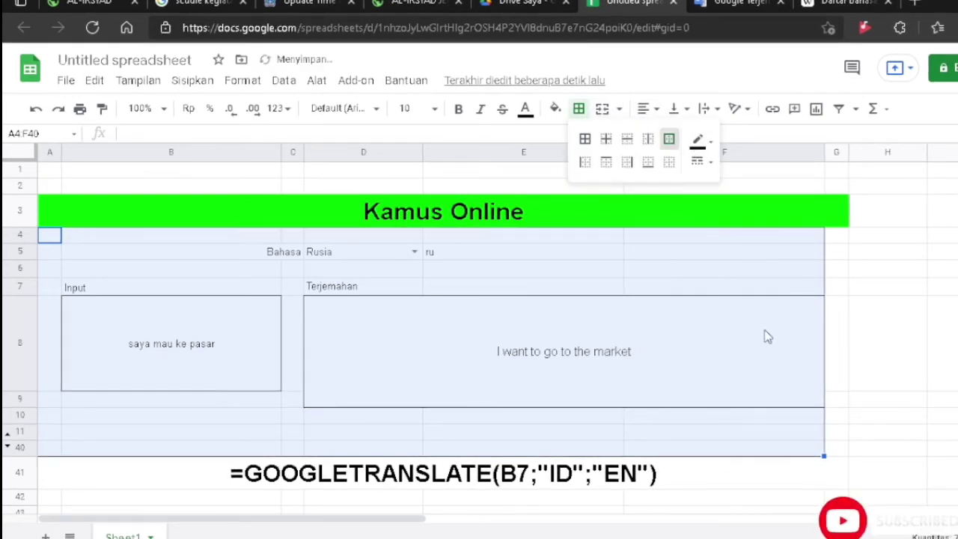
{"action": "left_click", "coordinate": [837, 340]}
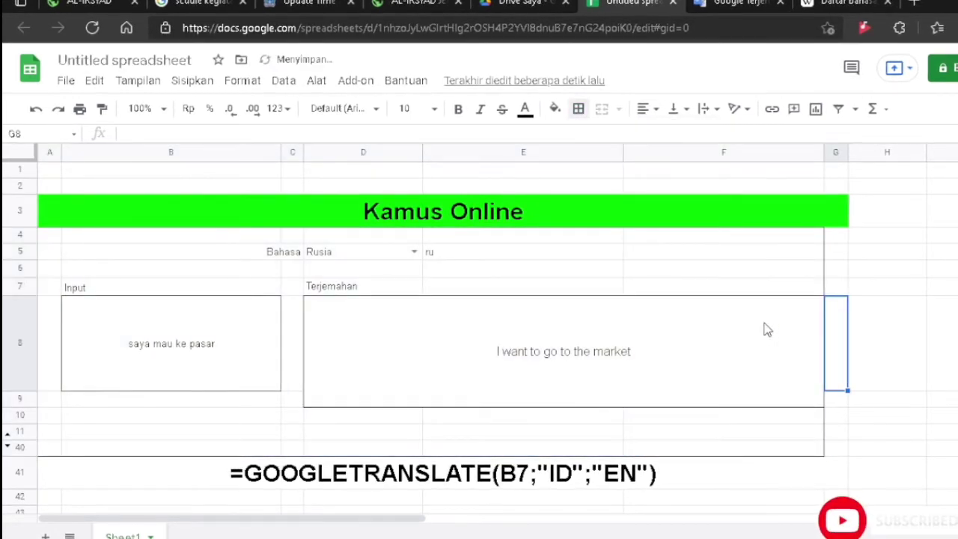
{"action": "key", "text": "ctrl+z"}
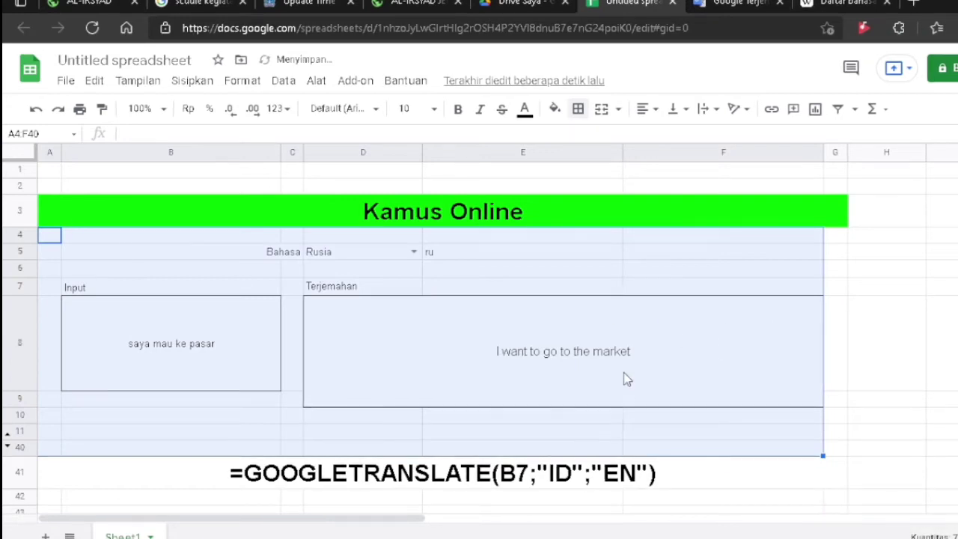
{"action": "key", "text": "shift+Right"}
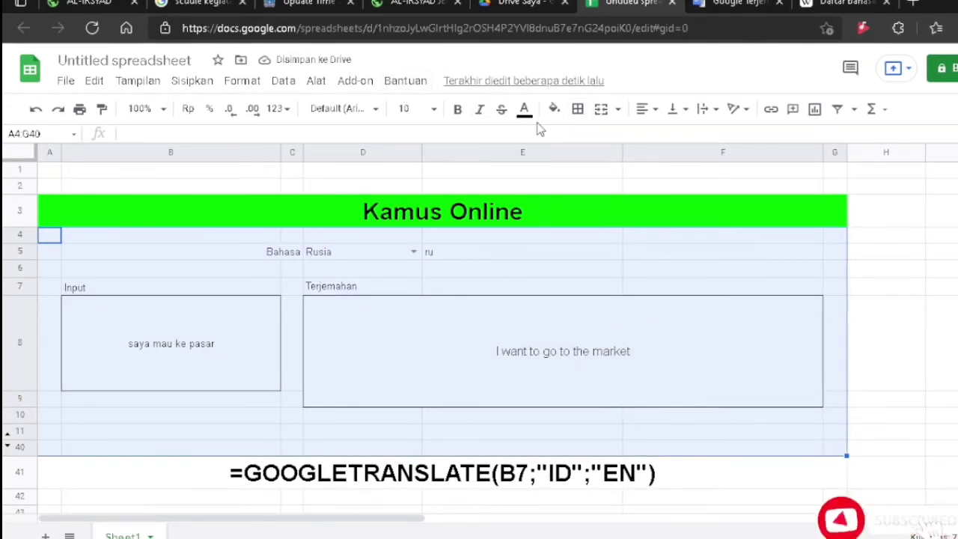
{"action": "left_click", "coordinate": [577, 110]}
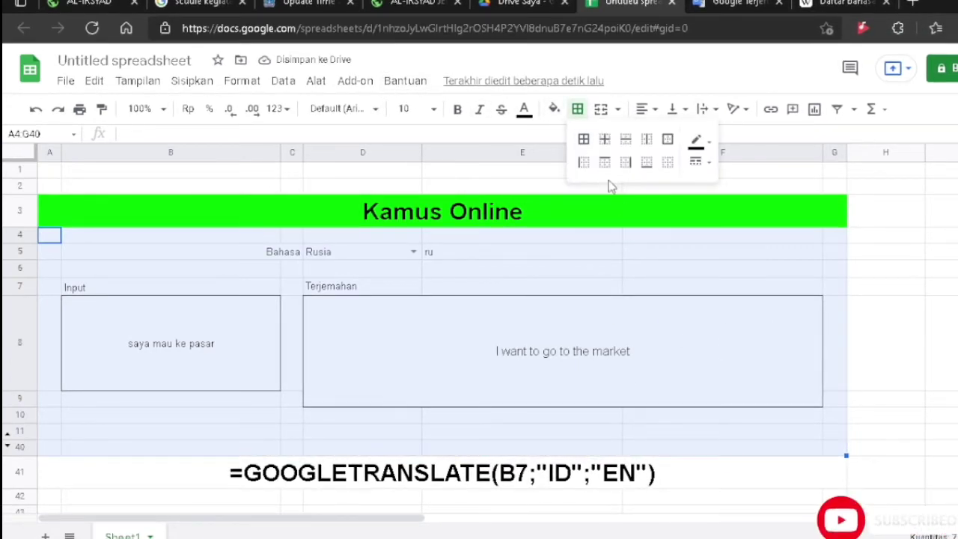
{"action": "left_click", "coordinate": [667, 142]}
{"action": "left_click", "coordinate": [865, 236]}
{"action": "left_click", "coordinate": [912, 268]}
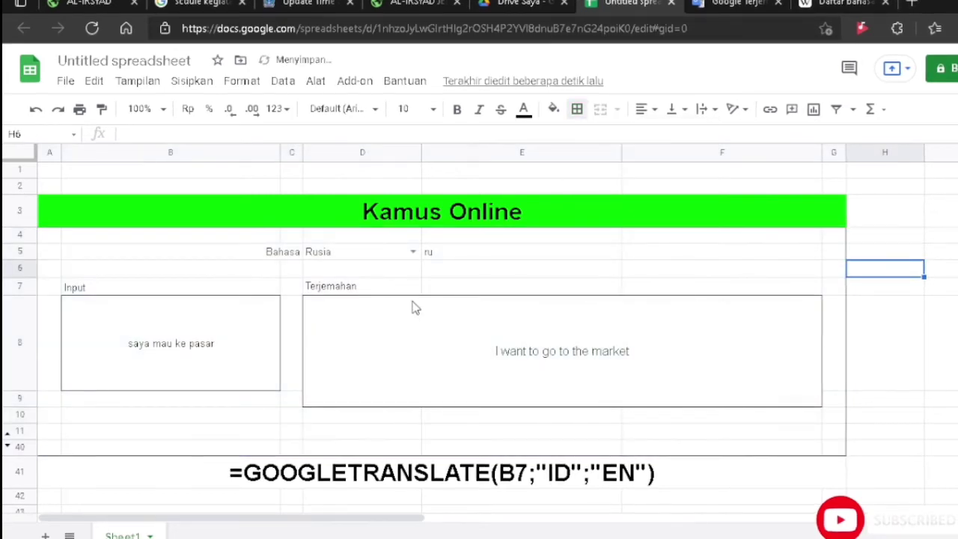
{"action": "left_click", "coordinate": [446, 255]}
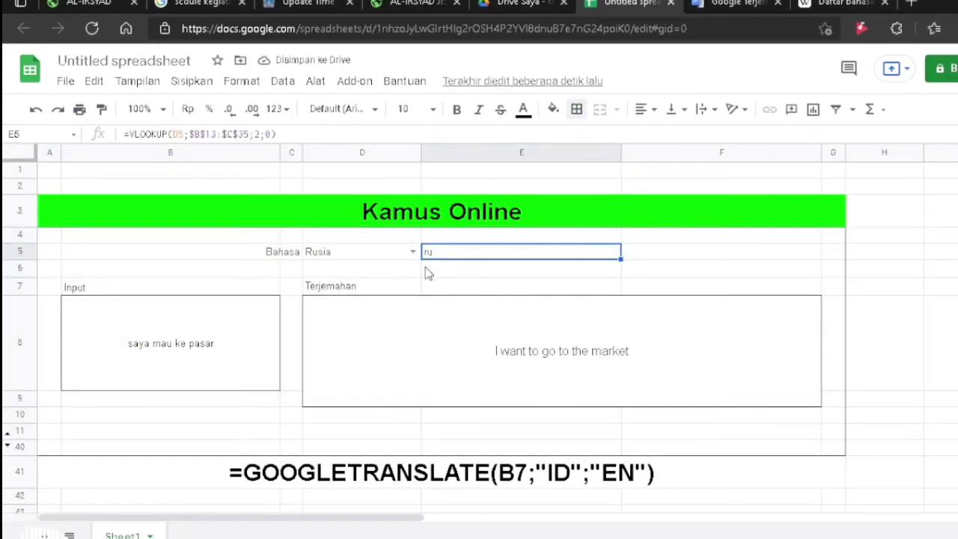
Choose inggris in D5 and delete the code lookup formula in E5
{"action": "left_click", "coordinate": [399, 254]}
{"action": "left_click", "coordinate": [413, 252]}
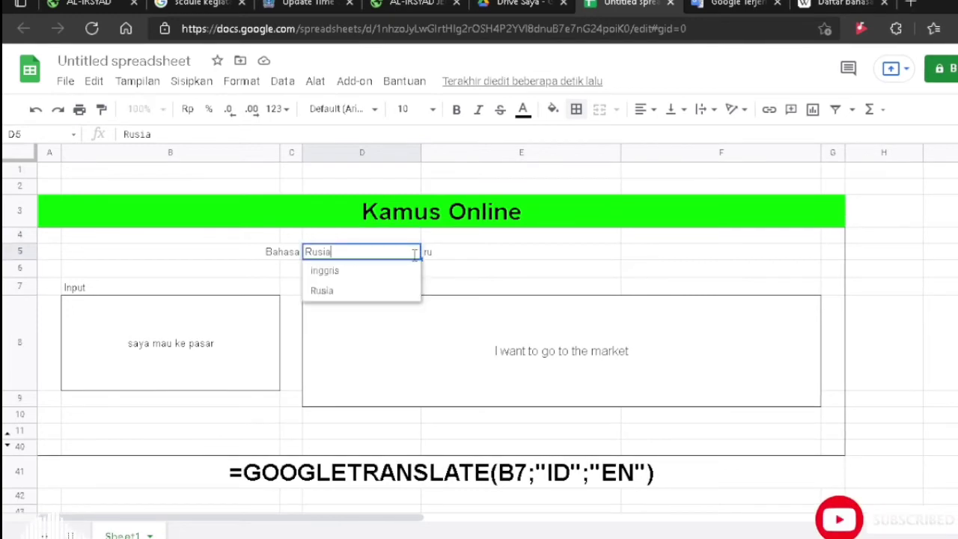
{"action": "left_click", "coordinate": [352, 271]}
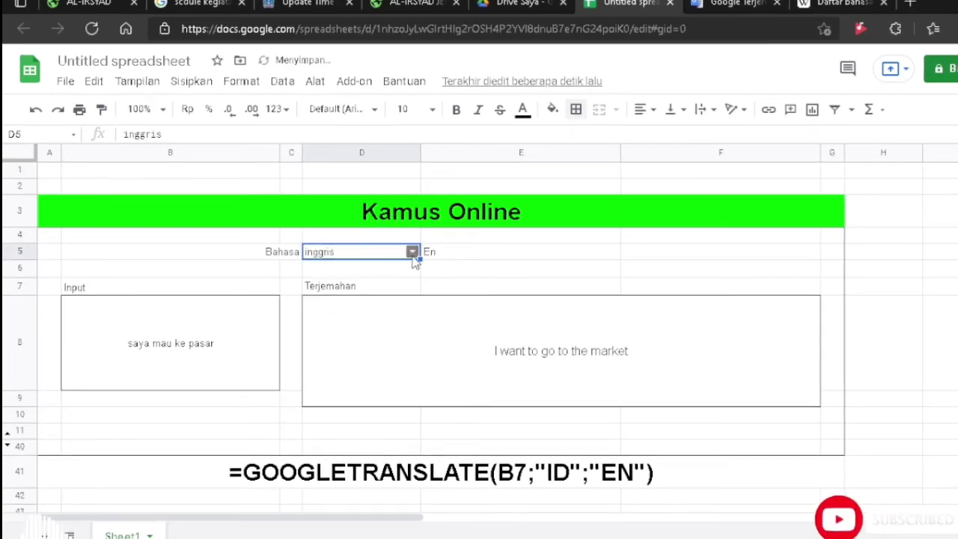
{"action": "left_click", "coordinate": [454, 256]}
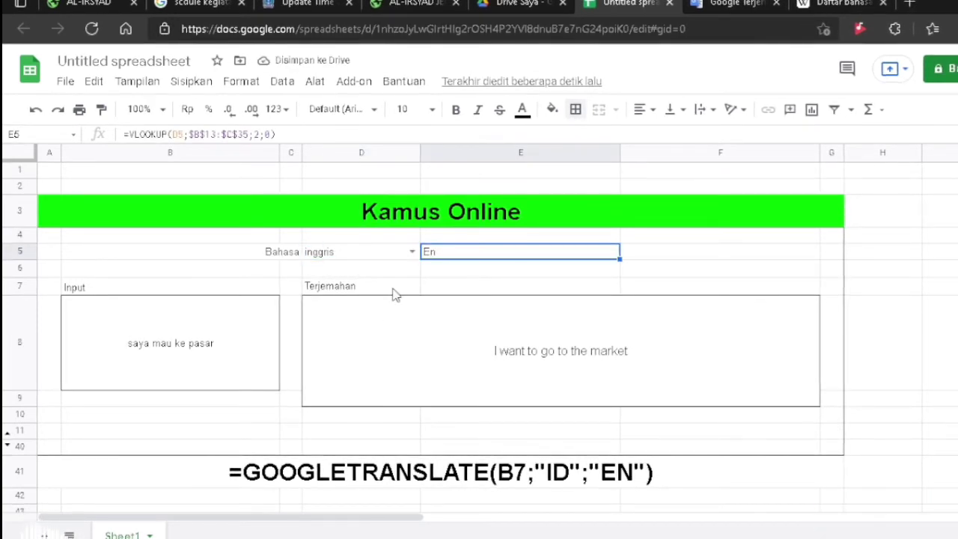
{"action": "key", "text": "Delete"}
Remove the dropdown validation from D5, leaving plain 'inggris'
{"action": "left_click", "coordinate": [394, 256]}
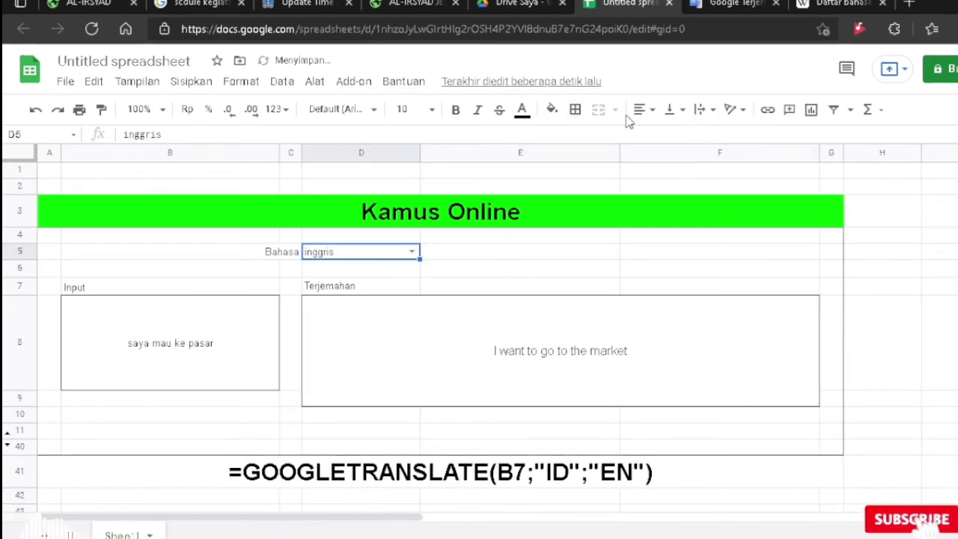
{"action": "left_click", "coordinate": [283, 80]}
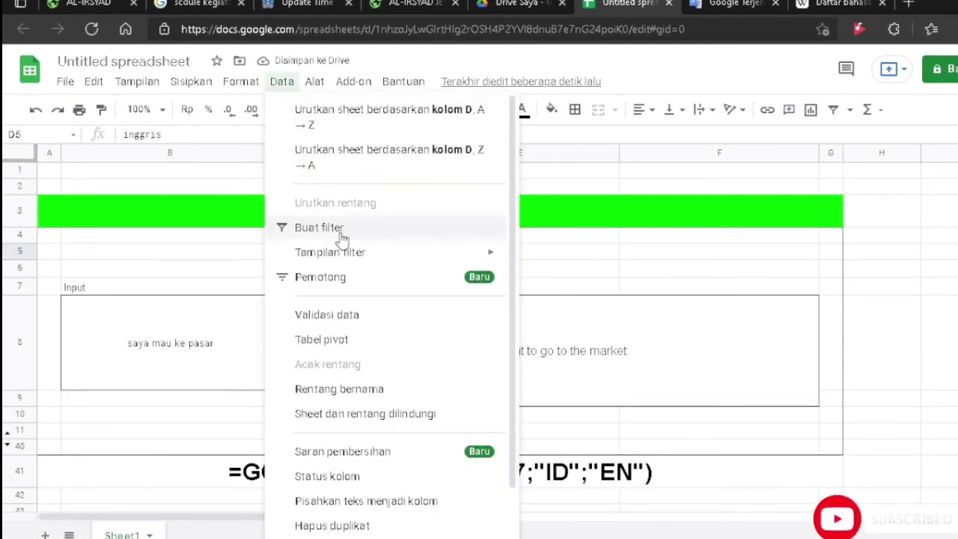
{"action": "left_click", "coordinate": [349, 292]}
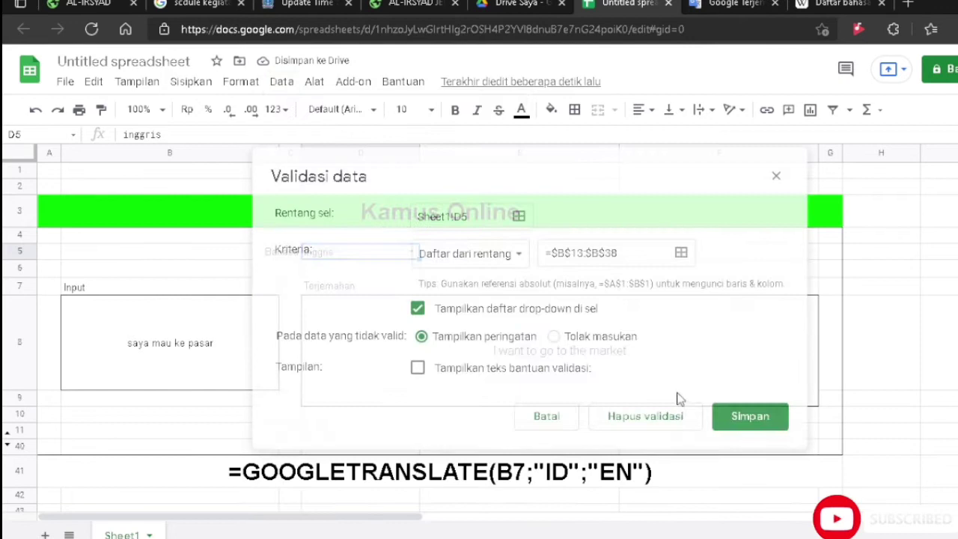
{"action": "left_click", "coordinate": [629, 417]}
{"action": "left_click", "coordinate": [828, 384]}
{"action": "left_click", "coordinate": [346, 255]}
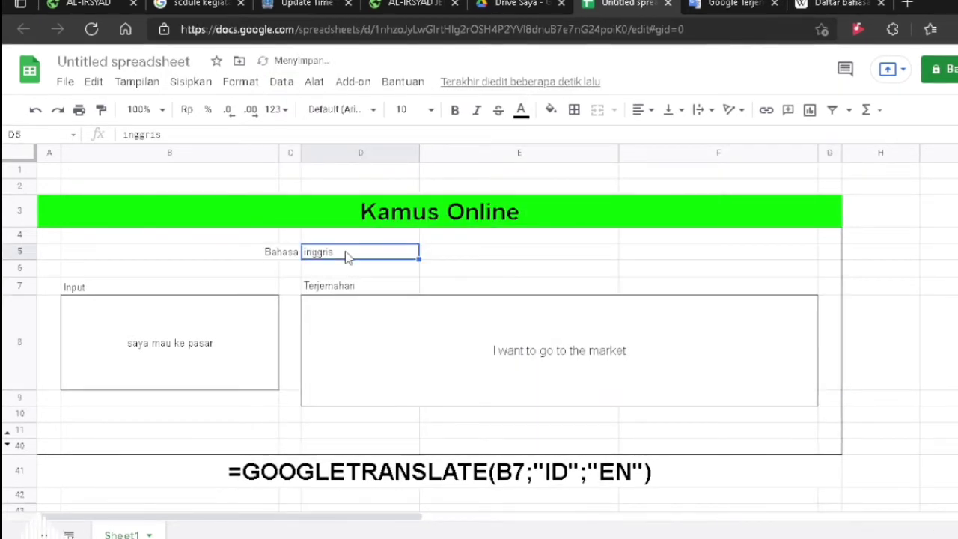
Unhide rows 12–39 to reveal the Library bahasa table
{"action": "scroll", "coordinate": [306, 258], "scroll_direction": "down", "scroll_amount": 3}
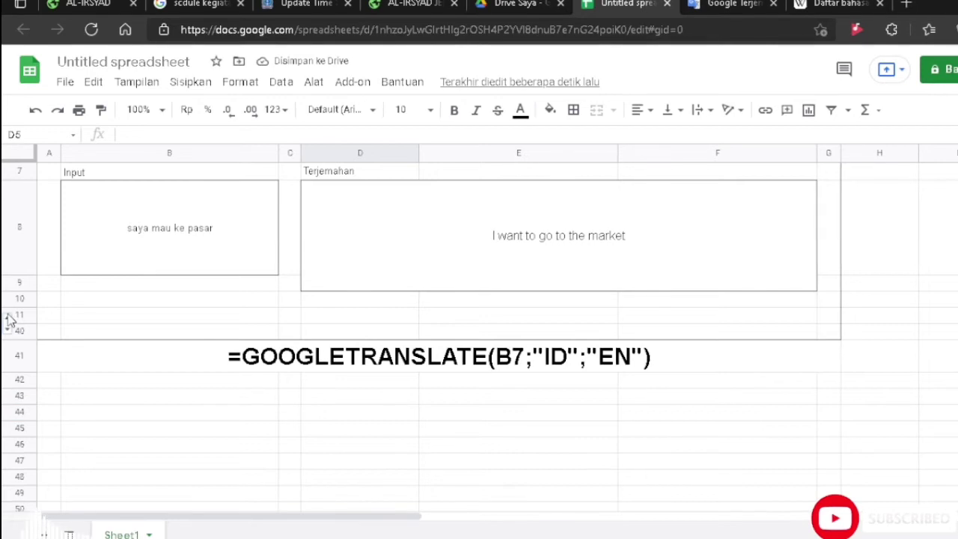
{"action": "left_click", "coordinate": [9, 320]}
{"action": "left_click", "coordinate": [483, 459]}
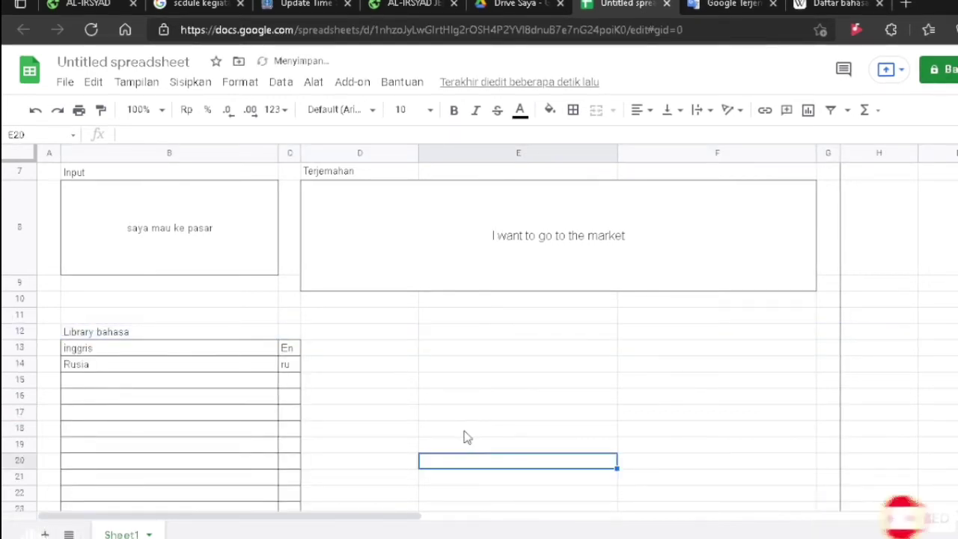
{"action": "left_click", "coordinate": [423, 396]}
Inspect the library's inggris/En and Rusia/ru entries, then return to cell D5
{"action": "left_click", "coordinate": [78, 335]}
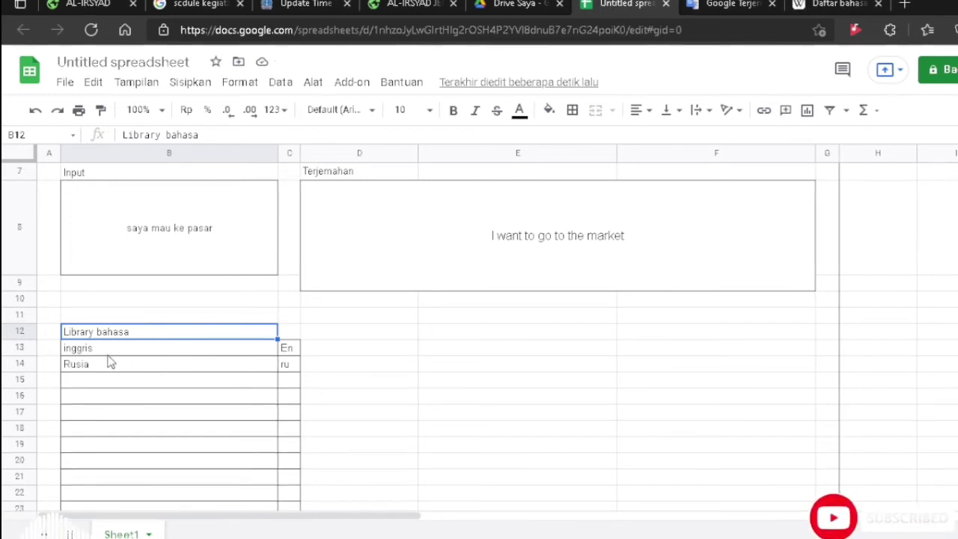
{"action": "left_click", "coordinate": [109, 362]}
{"action": "left_click", "coordinate": [108, 382]}
{"action": "scroll", "coordinate": [576, 330], "scroll_direction": "up", "scroll_amount": 3}
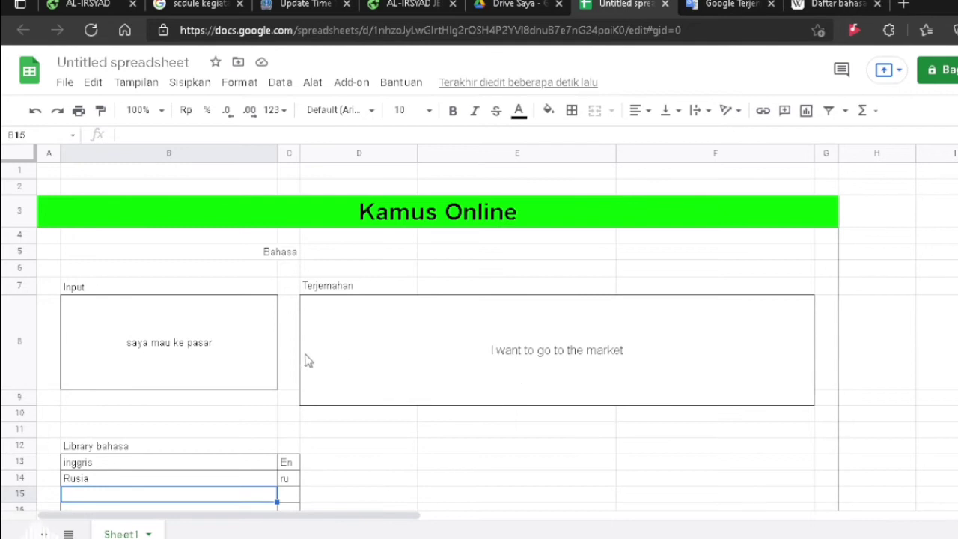
{"action": "left_click", "coordinate": [356, 256]}
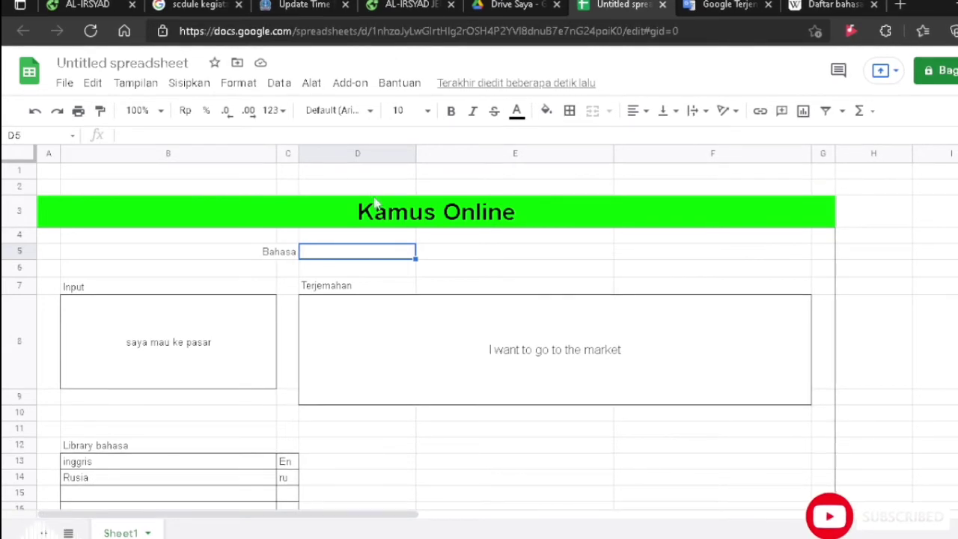
Add a data validation dropdown to D5 using the list range B13:B38
{"action": "left_click", "coordinate": [278, 84]}
{"action": "left_click", "coordinate": [311, 83]}
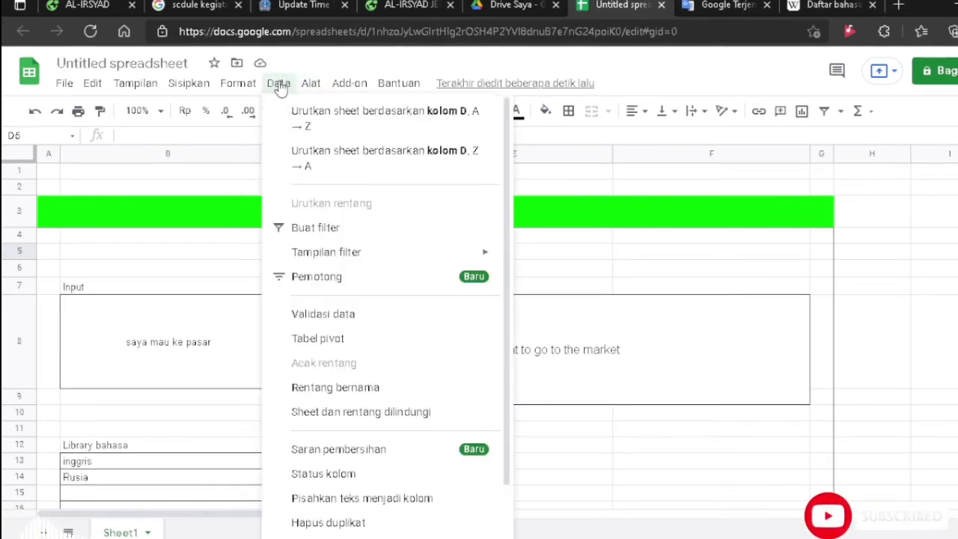
{"action": "left_click", "coordinate": [337, 289]}
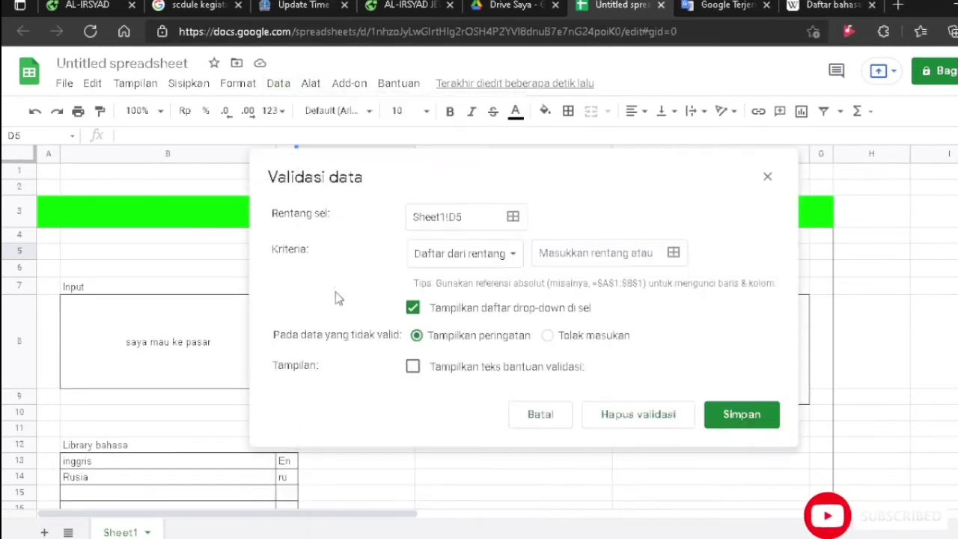
{"action": "left_click", "coordinate": [584, 253]}
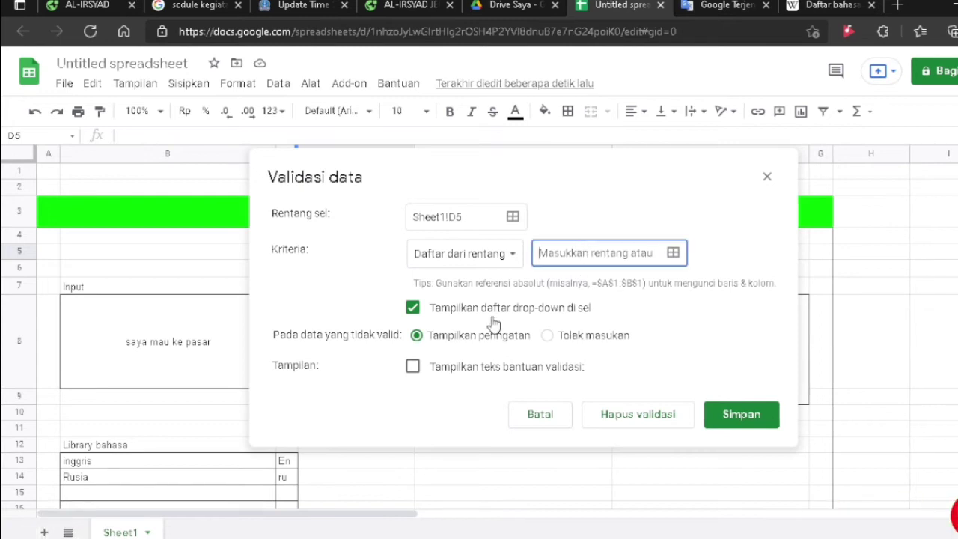
{"action": "left_click", "coordinate": [180, 456]}
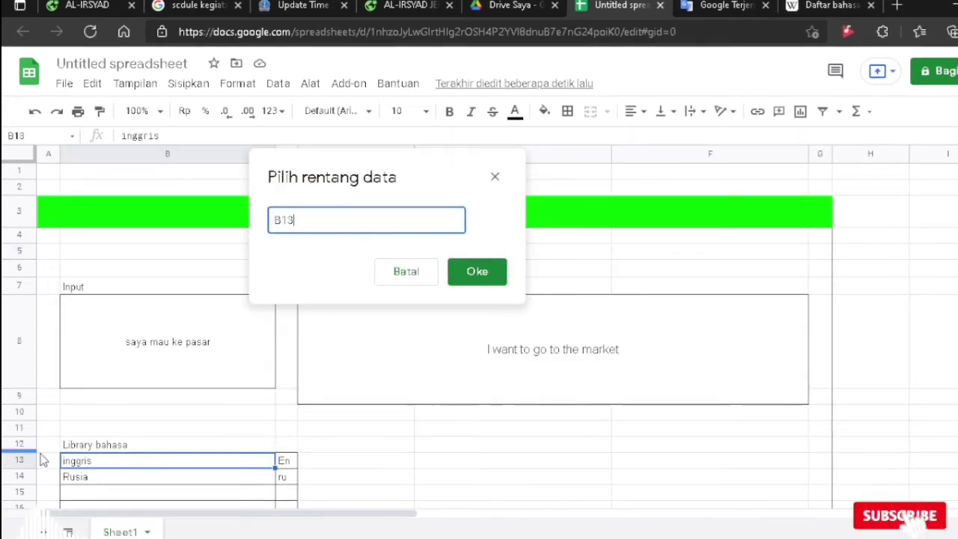
{"action": "scroll", "coordinate": [43, 460], "scroll_direction": "down", "scroll_amount": 3}
{"action": "mouse_move", "coordinate": [112, 352]}
{"action": "left_mouse_down"}
{"action": "mouse_move", "coordinate": [96, 533]}
{"action": "mouse_move", "coordinate": [148, 360]}
{"action": "left_mouse_up"}
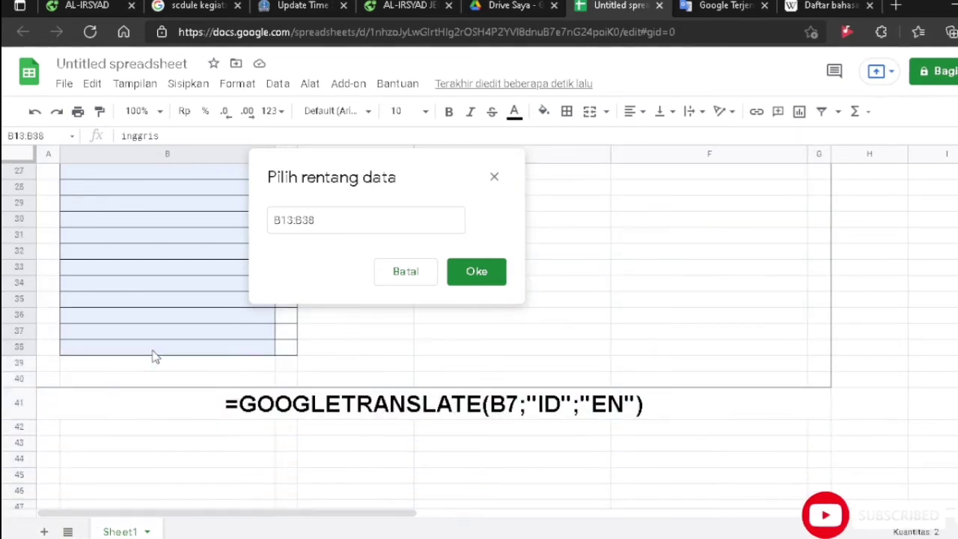
{"action": "left_click", "coordinate": [478, 277]}
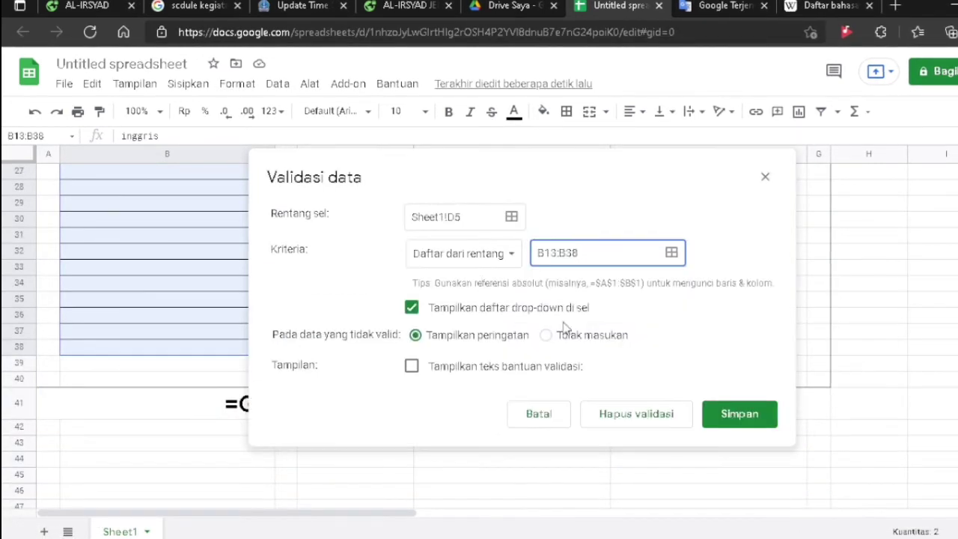
{"action": "left_click", "coordinate": [748, 419]}
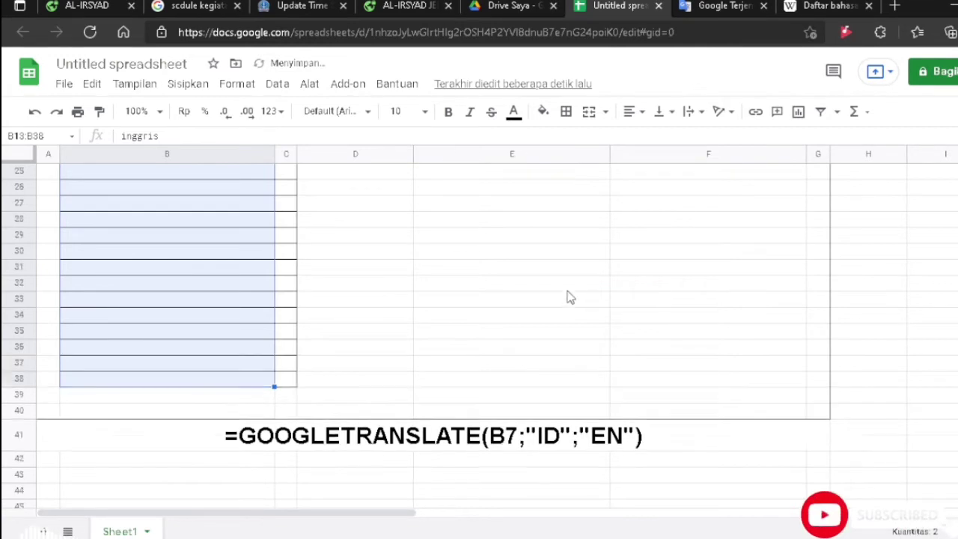
Pick inggris from D5's new language dropdown
{"action": "scroll", "coordinate": [592, 300], "scroll_direction": "up", "scroll_amount": 10}
{"action": "left_click", "coordinate": [404, 251]}
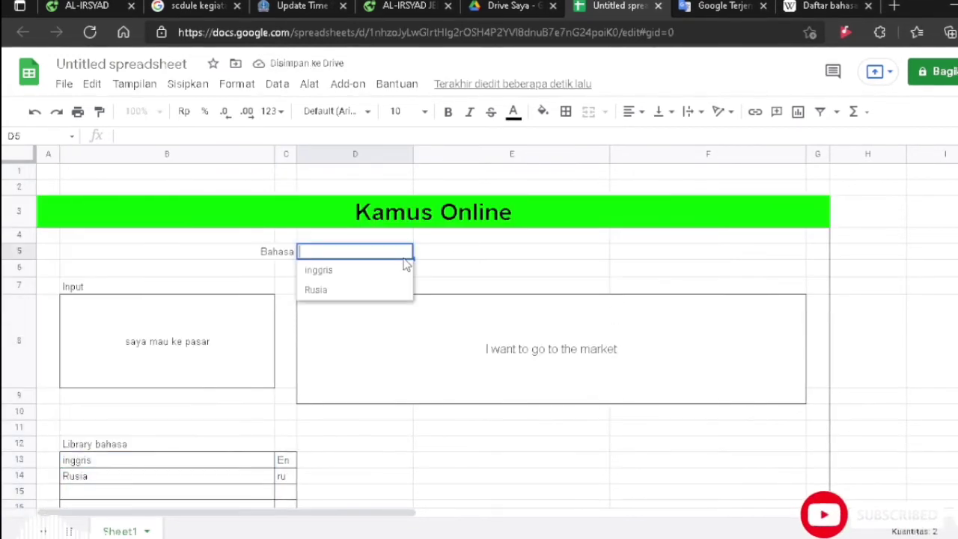
{"action": "left_click", "coordinate": [368, 273]}
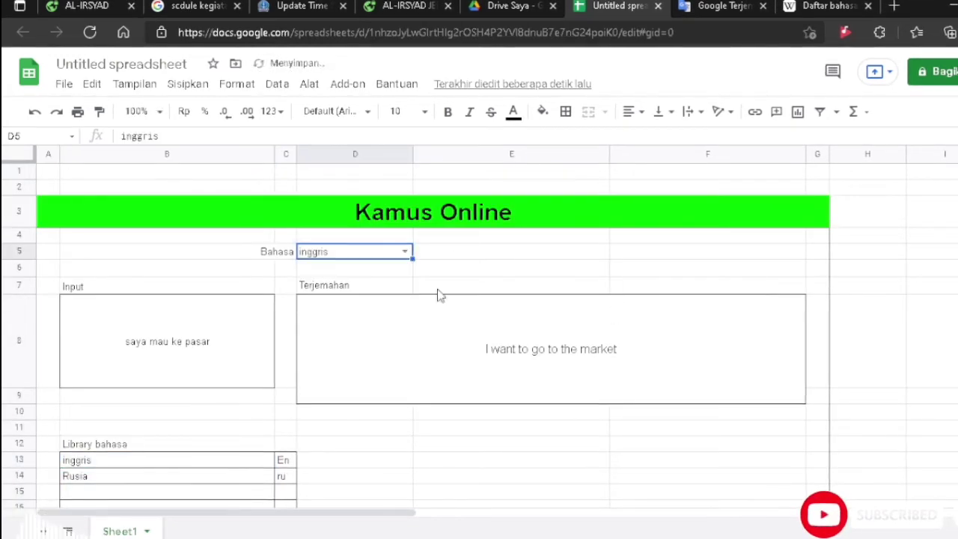
Start a VLOOKUP in E5 with D5 as the lookup key
{"action": "left_click", "coordinate": [463, 252]}
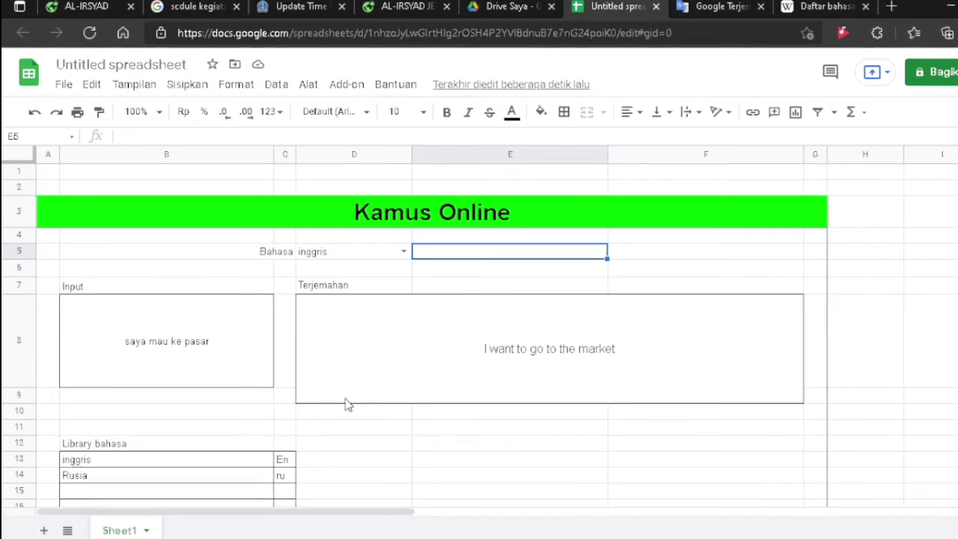
{"action": "type", "text": "=v"}
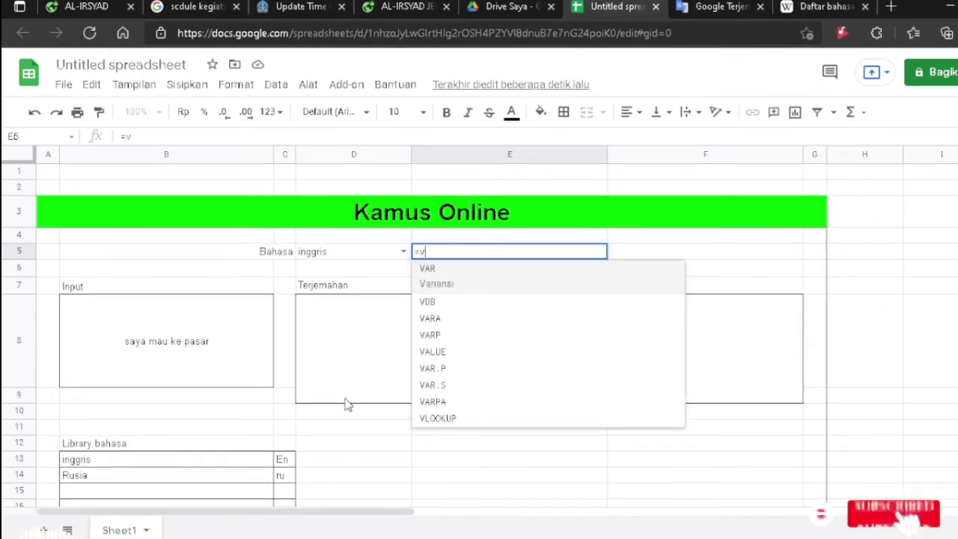
{"action": "type", "text": "l"}
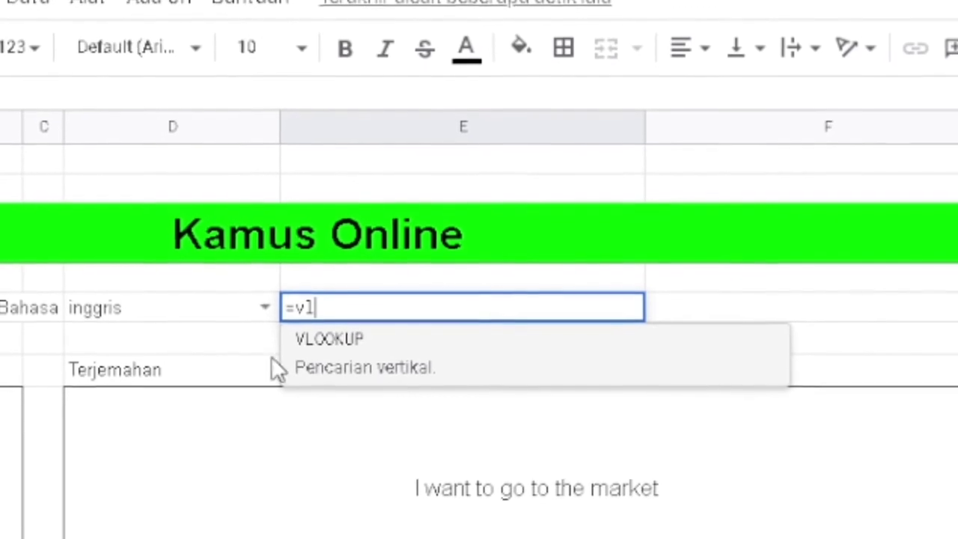
{"action": "left_click", "coordinate": [301, 367]}
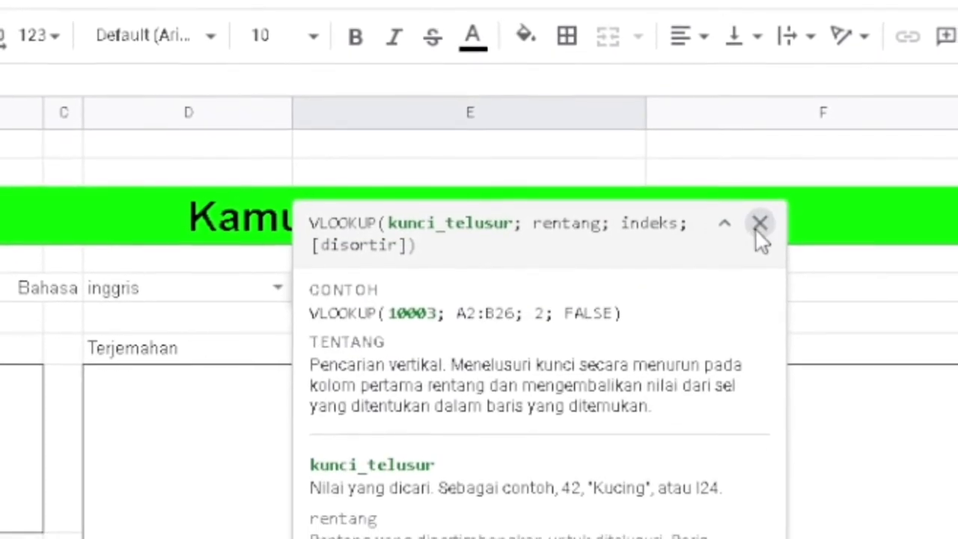
{"action": "left_click", "coordinate": [760, 223]}
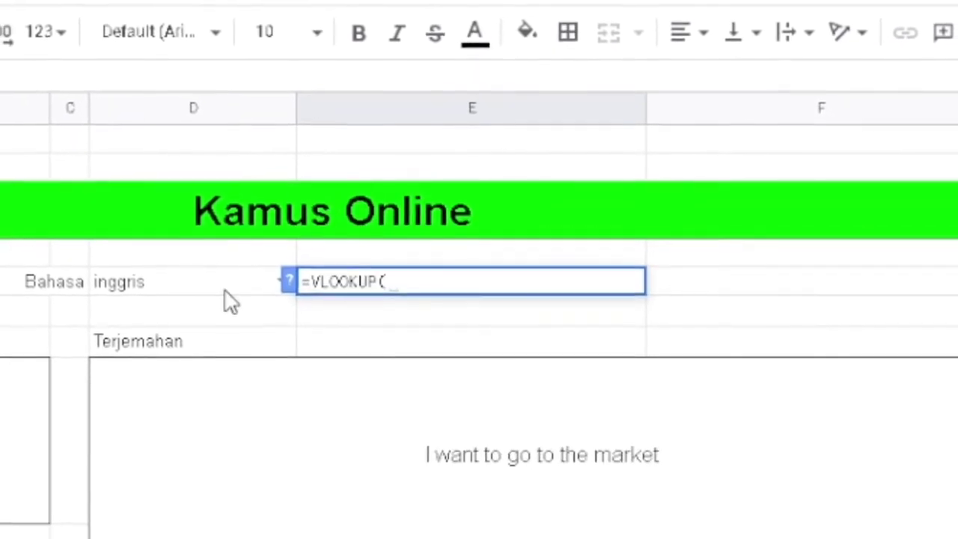
{"action": "left_click", "coordinate": [220, 286]}
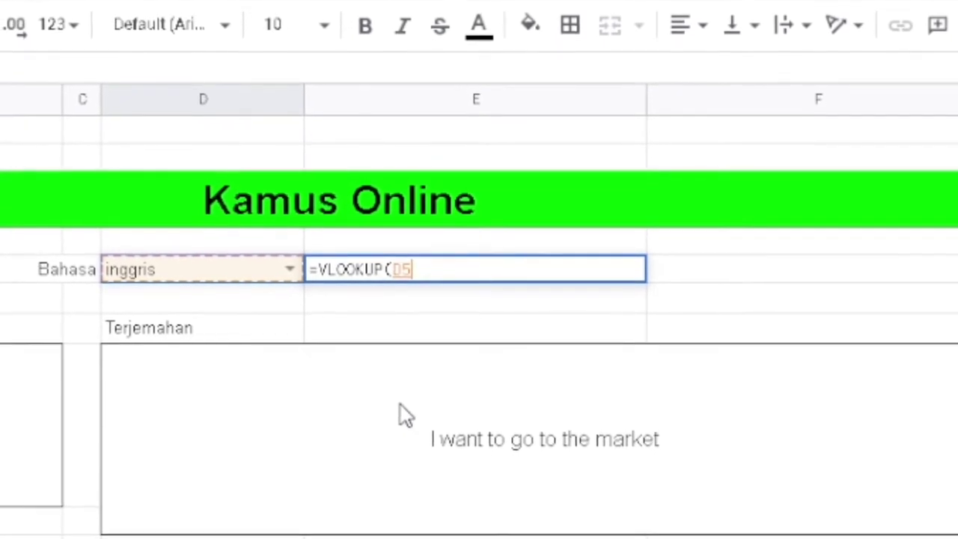
{"action": "type", "text": ";"}
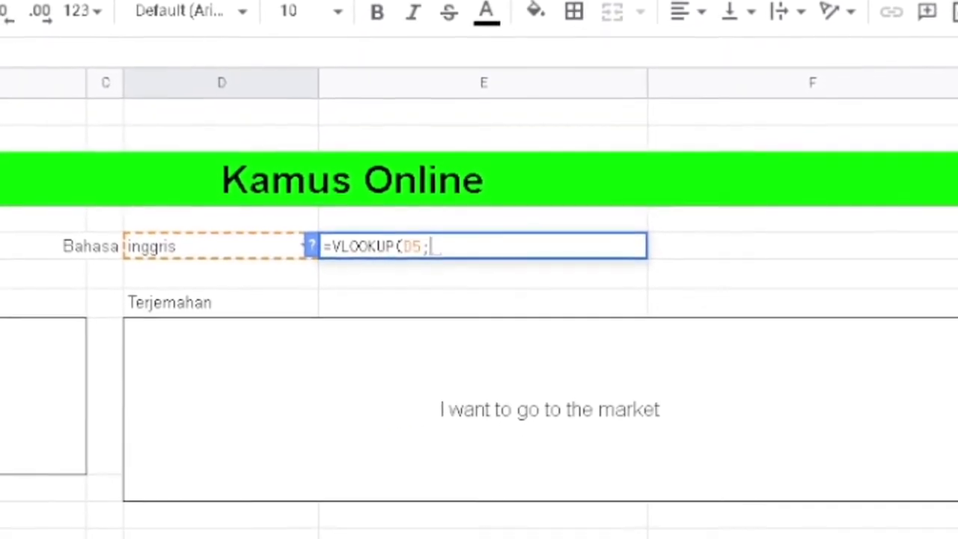
Finish the formula as =VLOOKUP(D5;$B$13:$C$38;2;0) so E5 returns En
{"action": "mouse_move", "coordinate": [75, 459]}
{"action": "left_mouse_down"}
{"action": "mouse_move", "coordinate": [302, 506]}
{"action": "mouse_move", "coordinate": [277, 529]}
{"action": "left_mouse_up"}
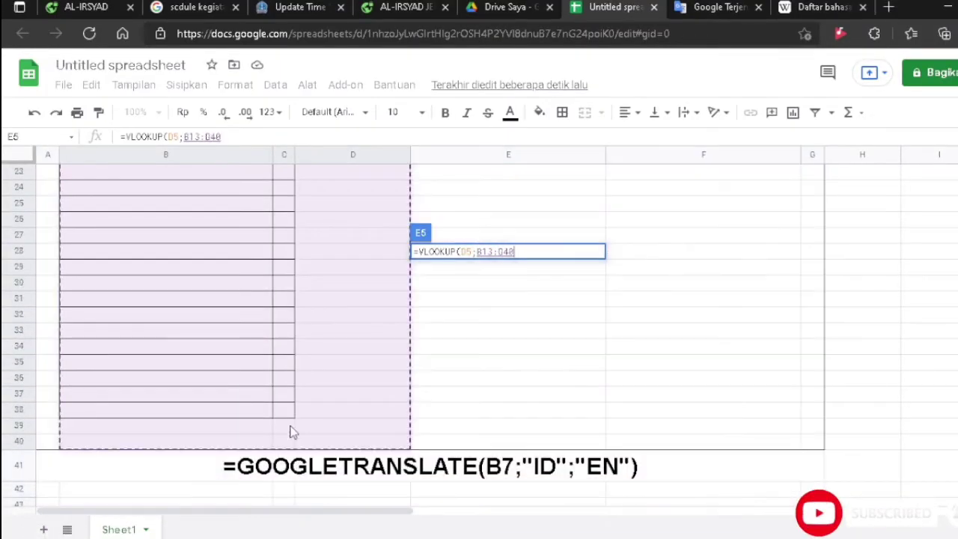
{"action": "left_click_drag", "start_coordinate": [277, 529], "coordinate": [290, 422]}
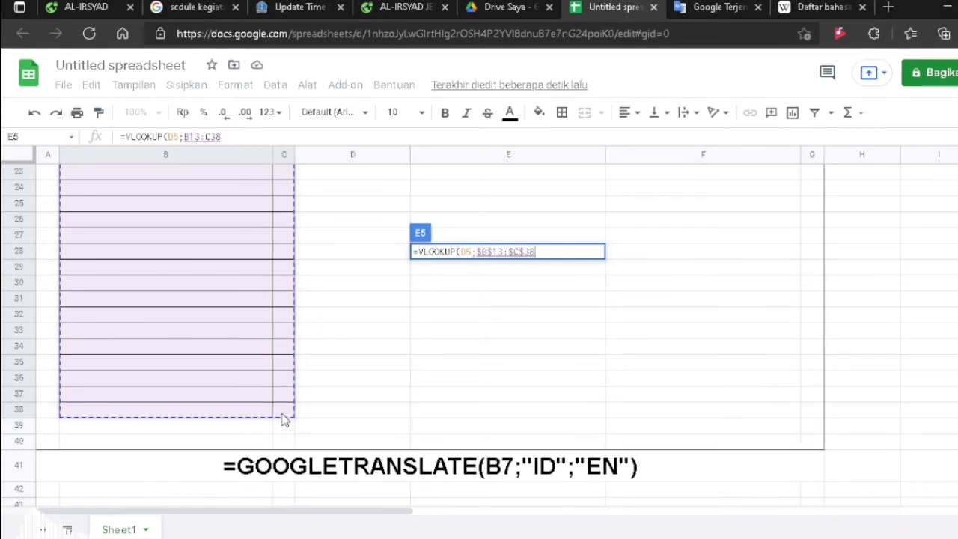
{"action": "type", "text": ";"}
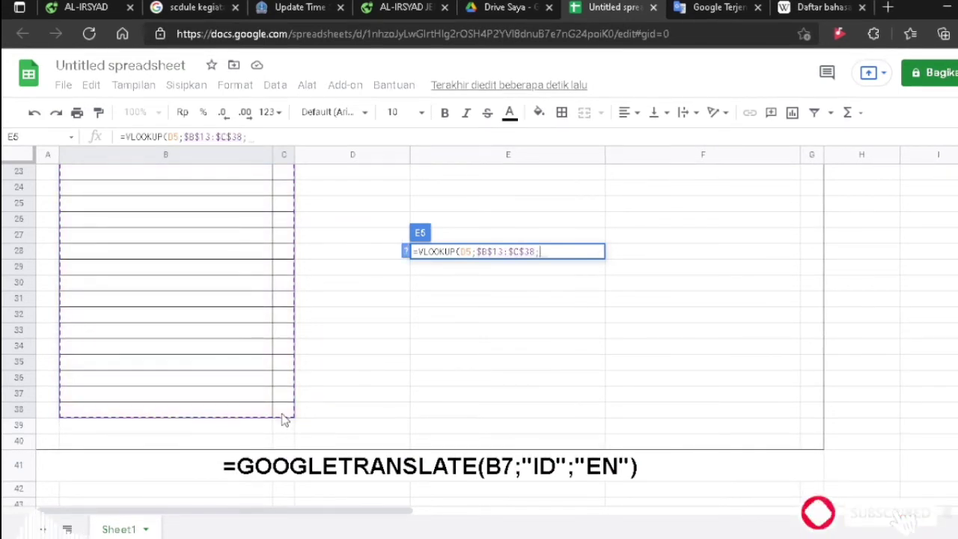
{"action": "type", "text": "2"}
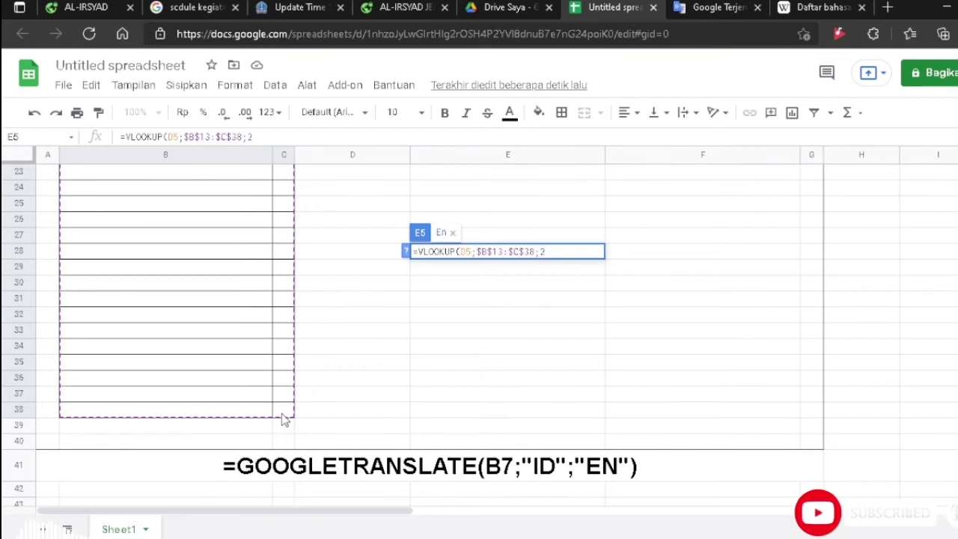
{"action": "scroll", "coordinate": [297, 381], "scroll_direction": "up", "scroll_amount": 4}
{"action": "scroll", "coordinate": [298, 382], "scroll_direction": "up", "scroll_amount": 2}
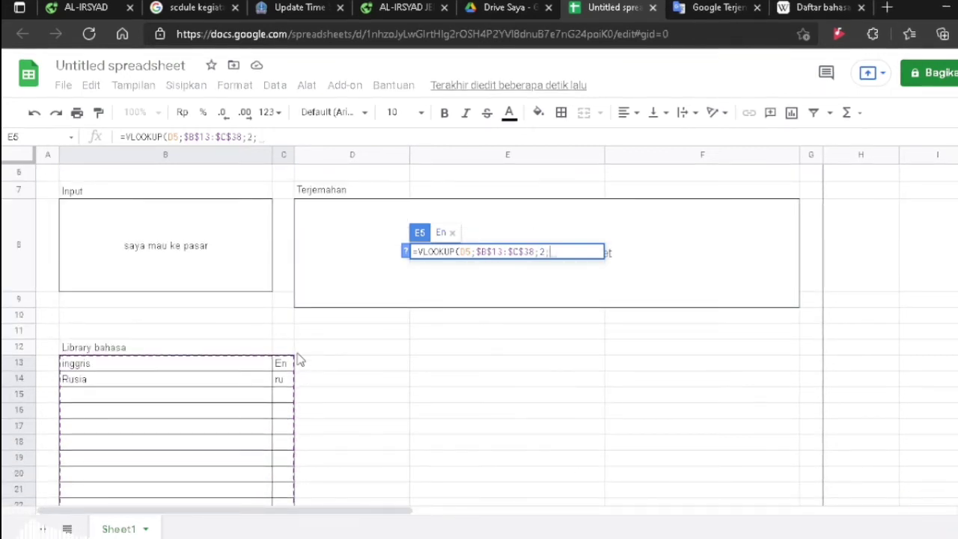
{"action": "type", "text": "0"}
{"action": "key", "text": "Return"}
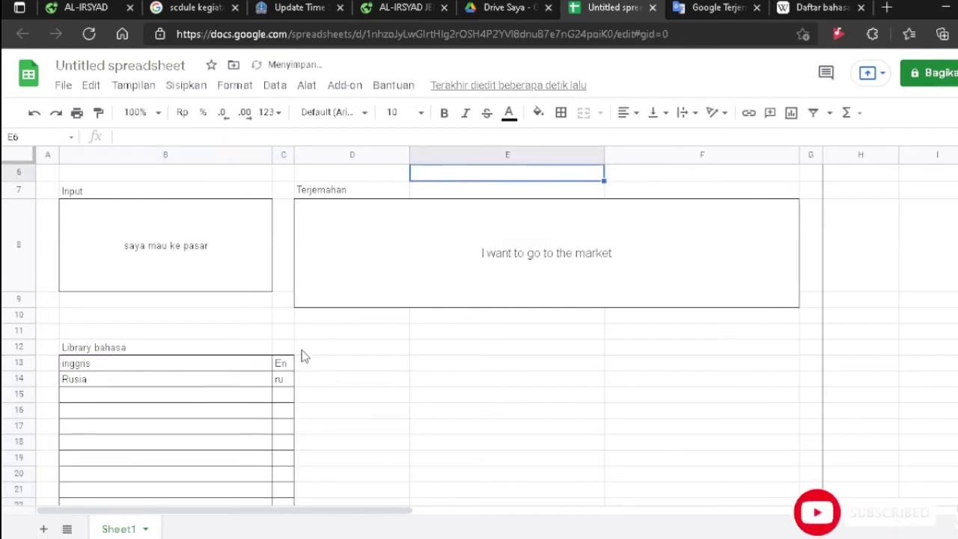
{"action": "scroll", "coordinate": [586, 346], "scroll_direction": "up", "scroll_amount": 2}
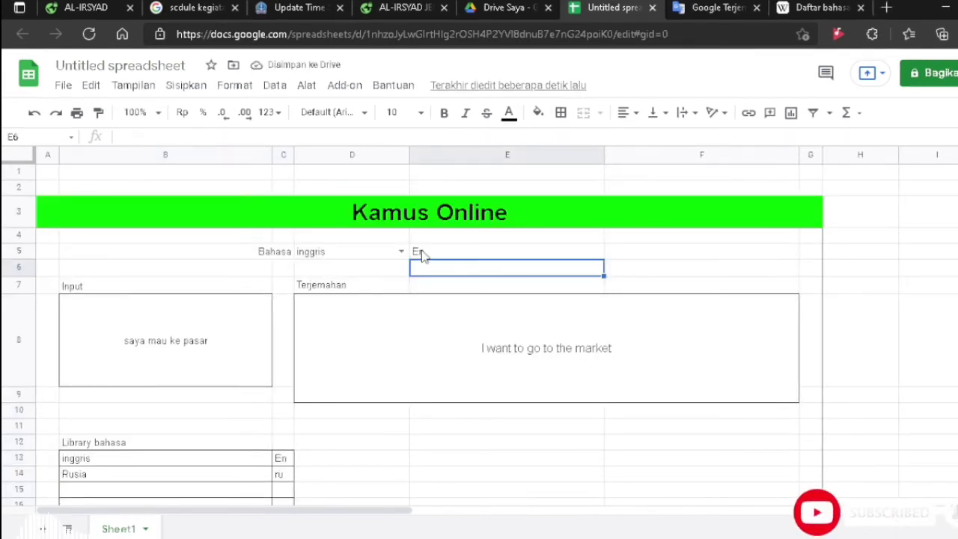
Change the translation box formula to =GOOGLETRANSLATE(B8;"ID";E5)
{"action": "left_click", "coordinate": [503, 367]}
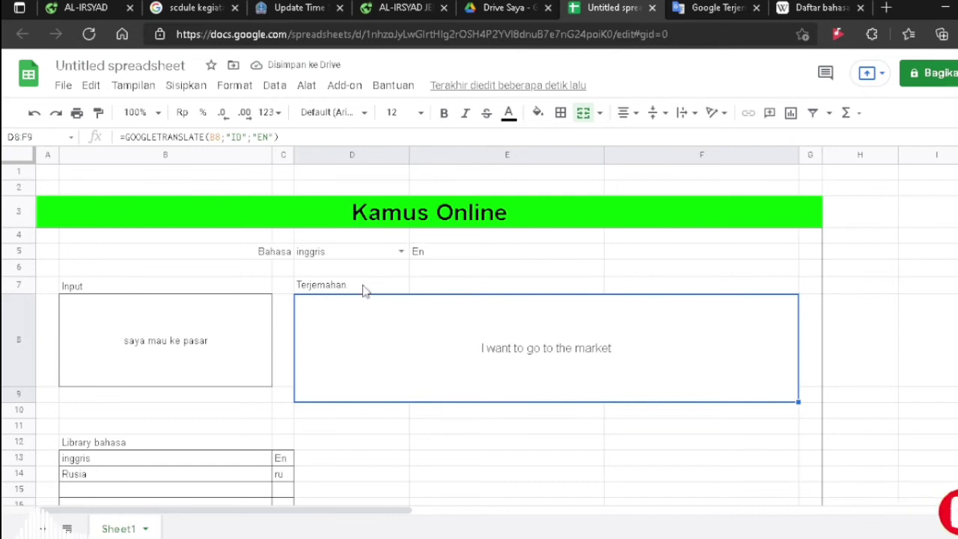
{"action": "scroll", "coordinate": [365, 288], "scroll_direction": "down", "scroll_amount": 8}
{"action": "scroll", "coordinate": [375, 287], "scroll_direction": "down", "scroll_amount": 4}
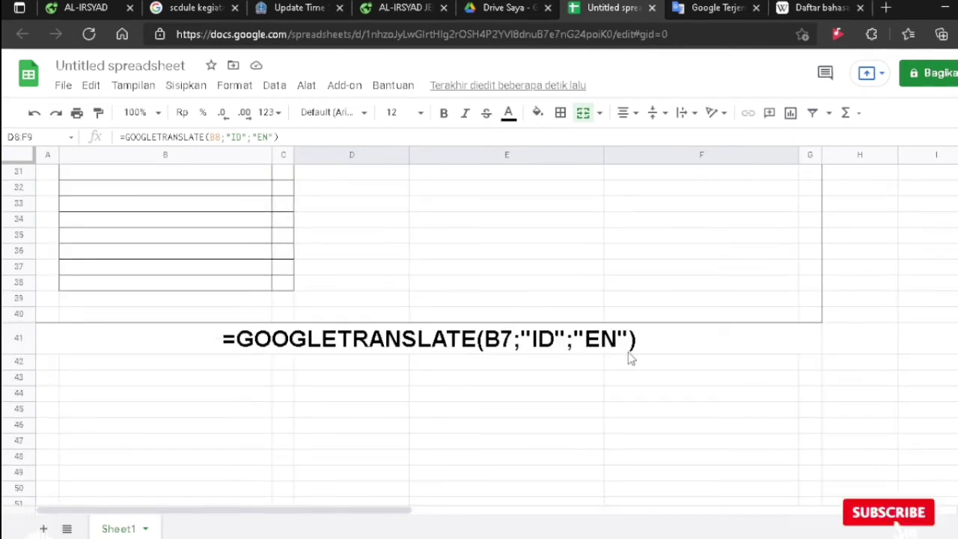
{"action": "scroll", "coordinate": [657, 367], "scroll_direction": "up", "scroll_amount": 9}
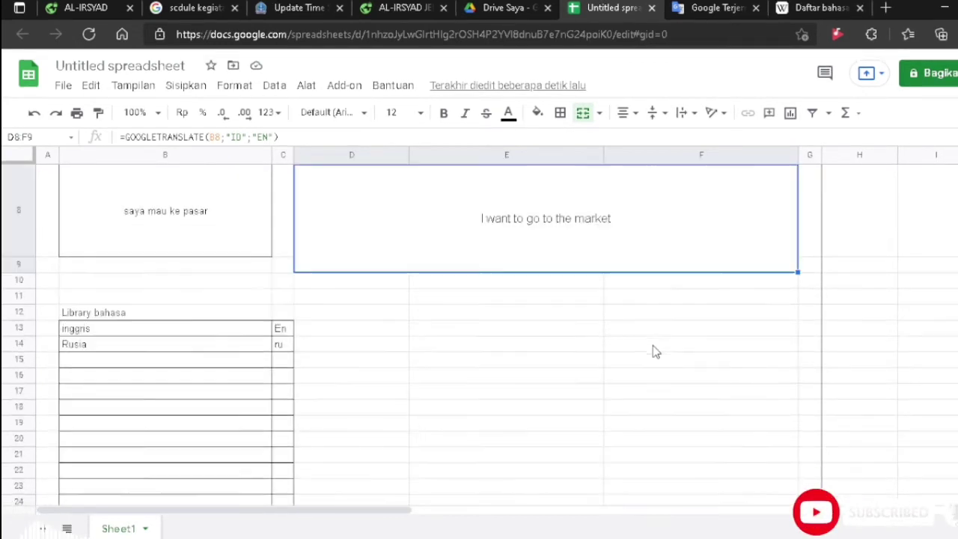
{"action": "scroll", "coordinate": [652, 345], "scroll_direction": "up", "scroll_amount": 3}
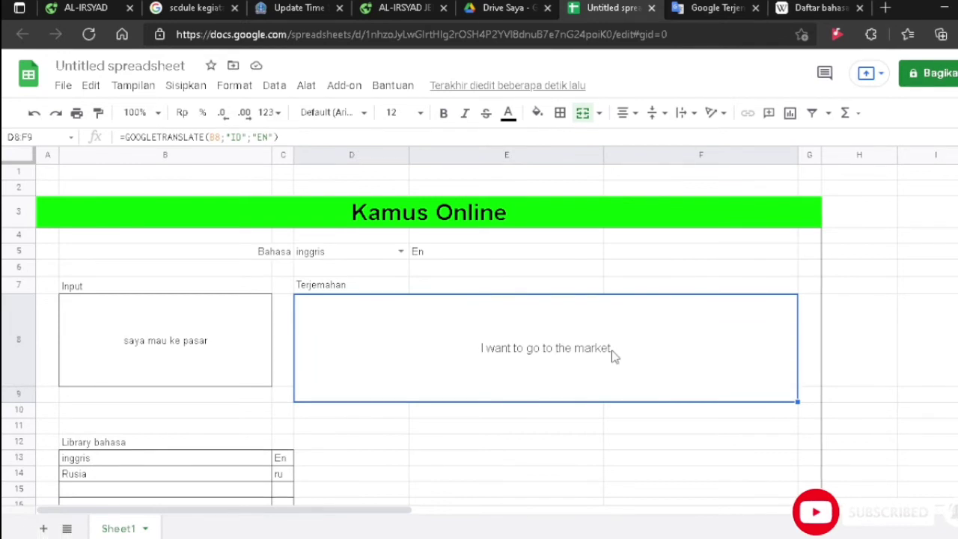
{"action": "left_click", "coordinate": [287, 138]}
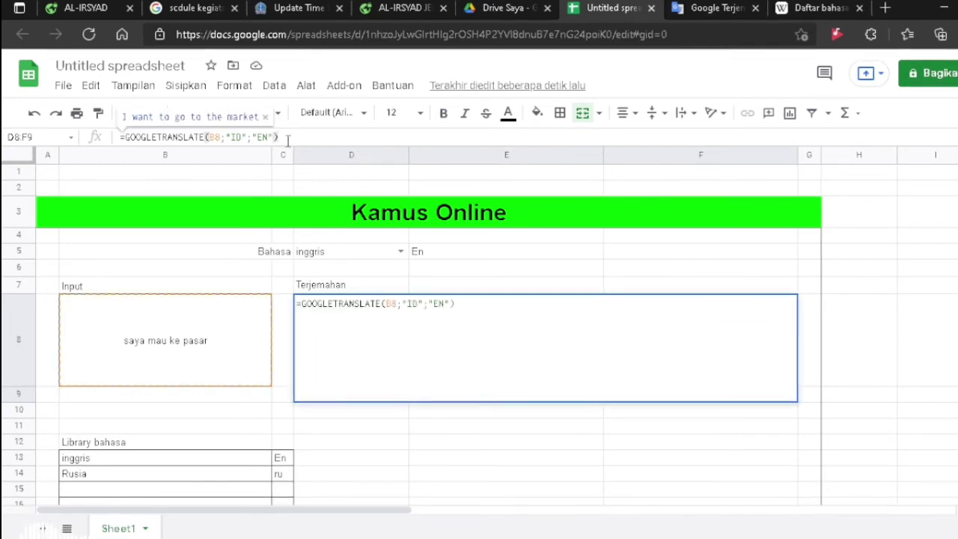
{"action": "key", "text": "BackSpace"}
{"action": "key", "text": "BackSpace"}
{"action": "key", "text": "BackSpace"}
{"action": "key", "text": "BackSpace"}
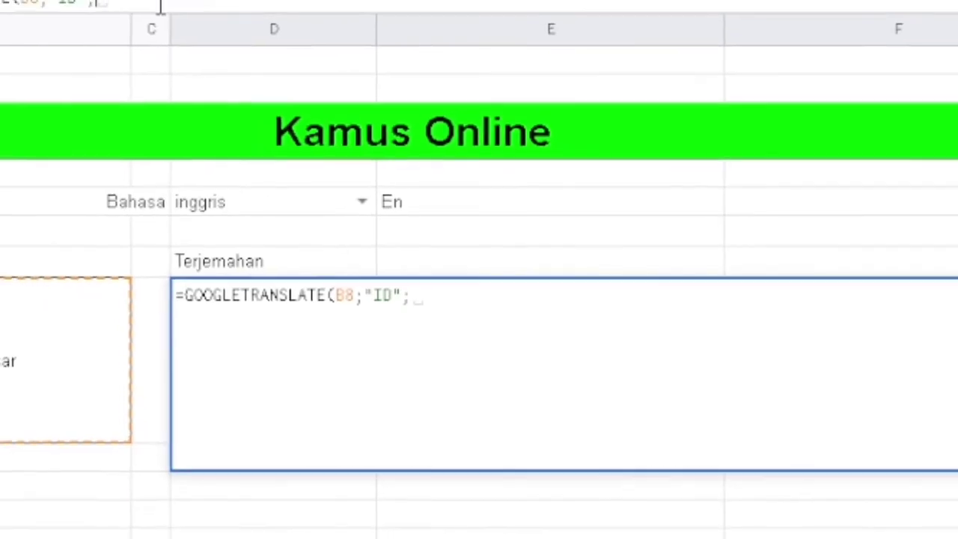
{"action": "left_click", "coordinate": [408, 210]}
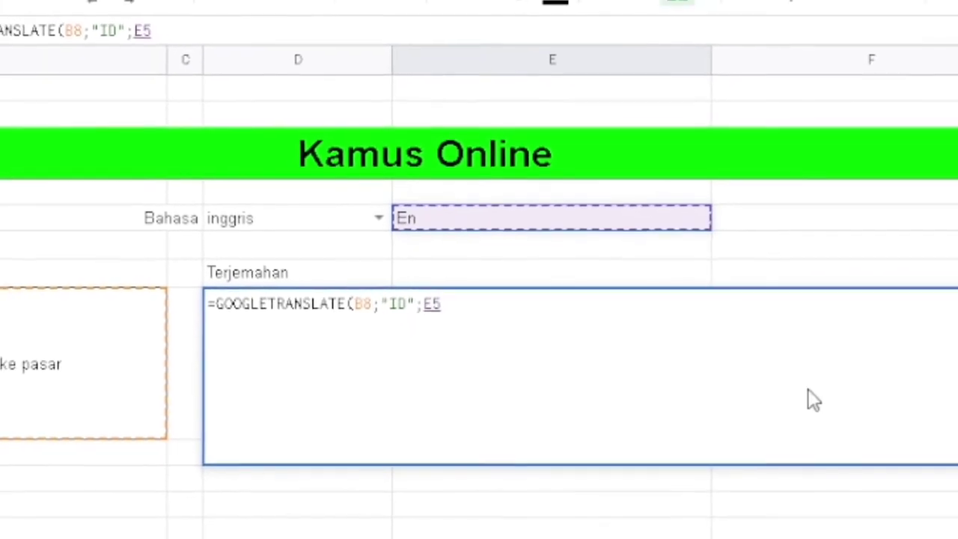
{"action": "key", "text": "Return"}
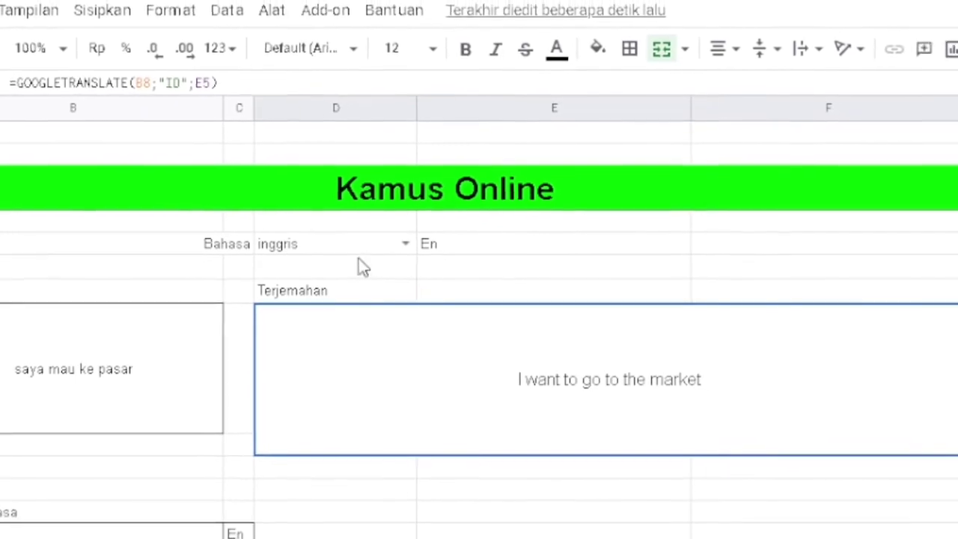
Choose Rusia in D5 for Russian output and switch to the ISO 639-2 list
{"action": "left_click", "coordinate": [379, 251]}
{"action": "left_click", "coordinate": [402, 251]}
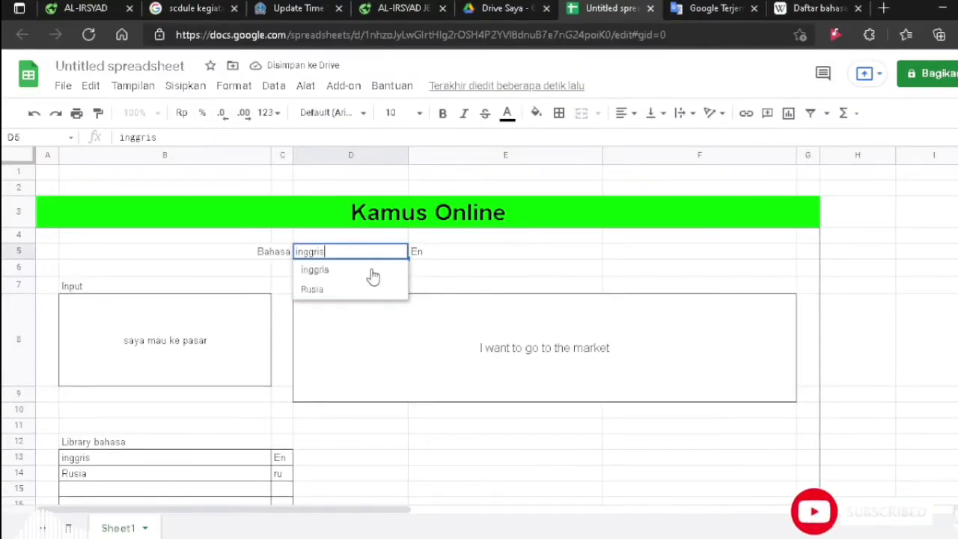
{"action": "left_click", "coordinate": [330, 290]}
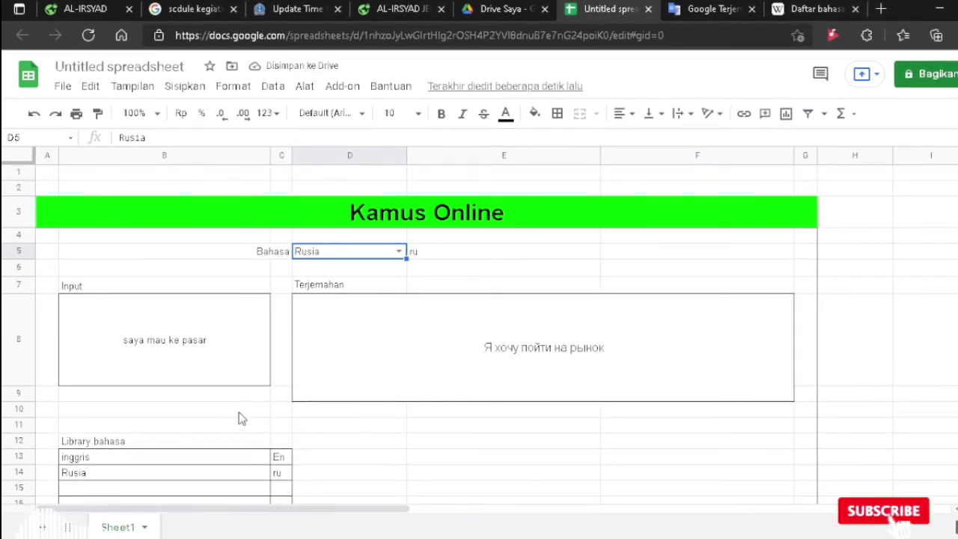
{"action": "left_click", "coordinate": [793, 11]}
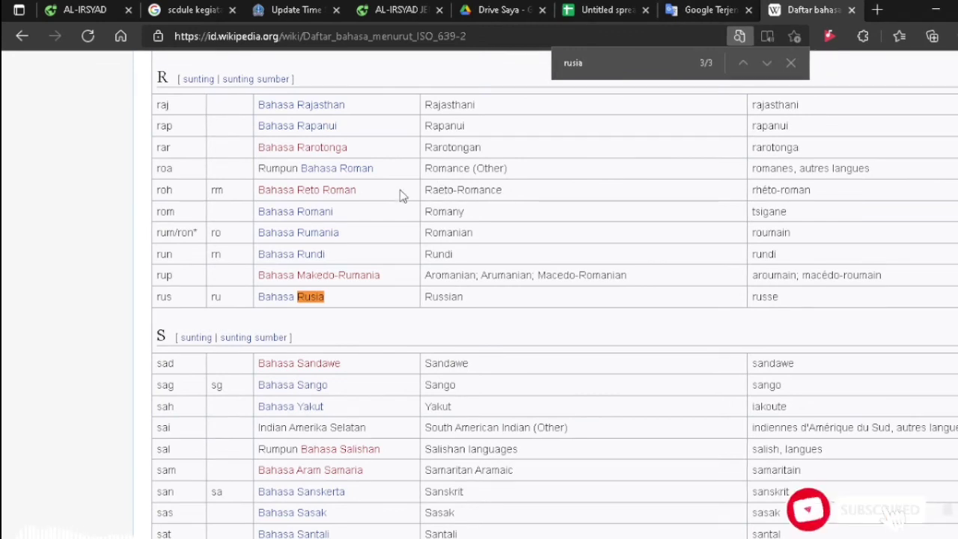
Scroll the ISO 639-2 table past Bahasa Rusia, then return to the spreadsheet
{"action": "scroll", "coordinate": [400, 195], "scroll_direction": "down", "scroll_amount": 2}
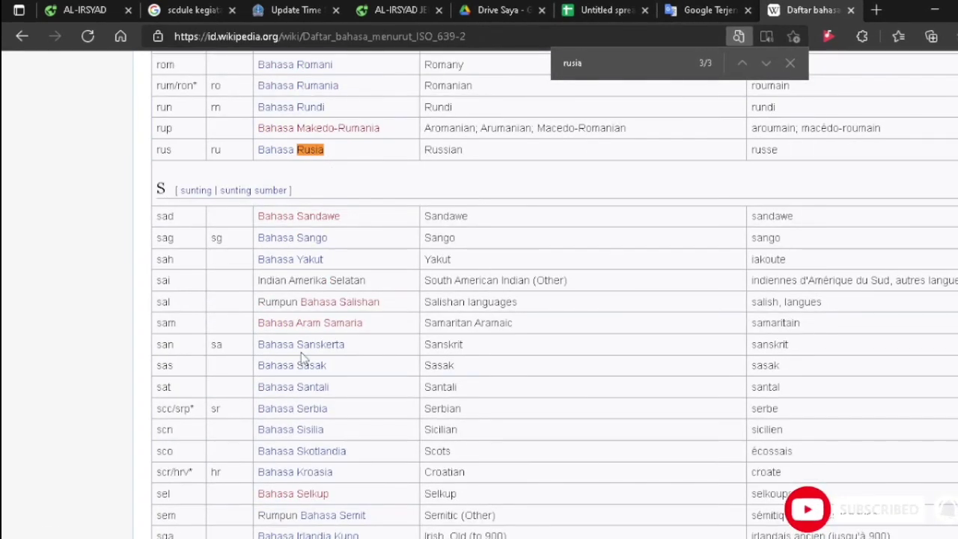
{"action": "scroll", "coordinate": [294, 370], "scroll_direction": "down", "scroll_amount": 1}
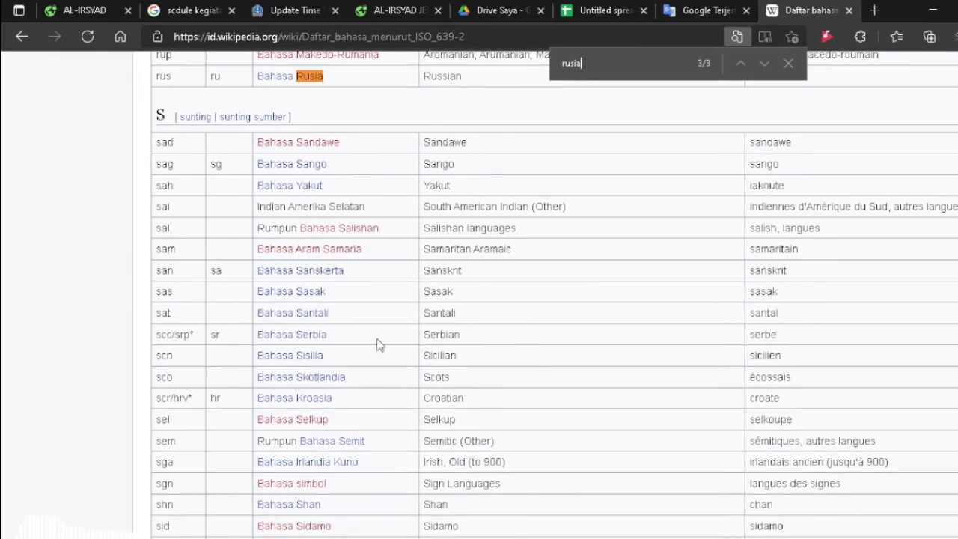
{"action": "scroll", "coordinate": [379, 342], "scroll_direction": "down", "scroll_amount": 3}
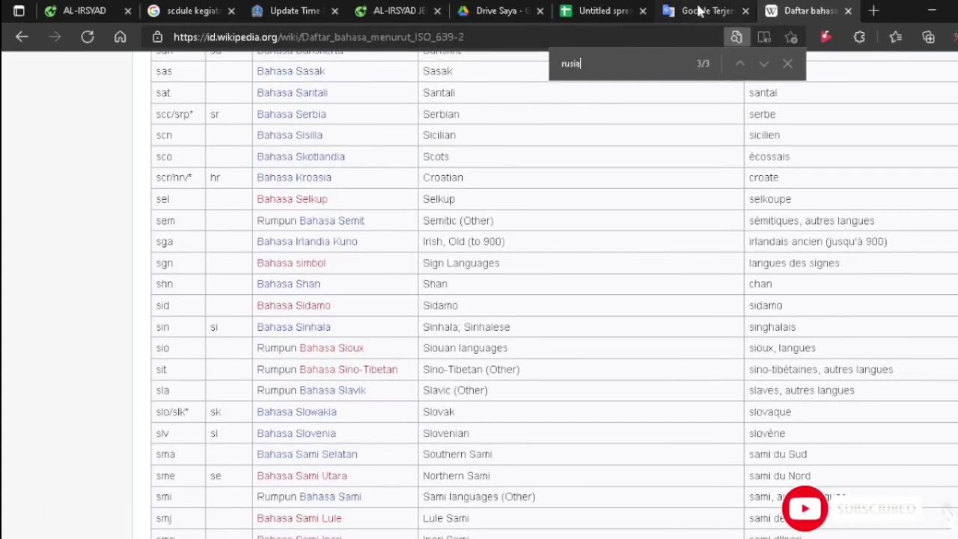
{"action": "left_click", "coordinate": [605, 10]}
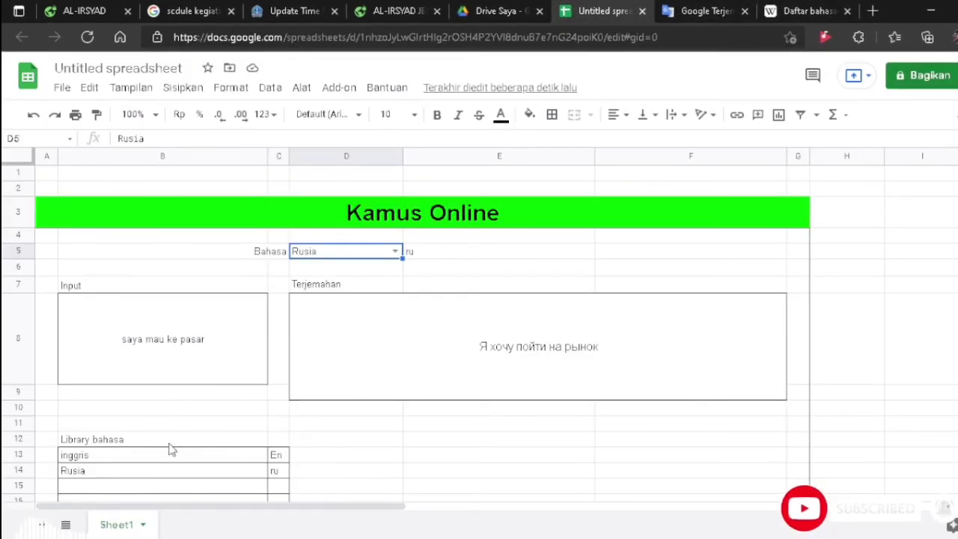
Enter Sangsekerta with code sa in library row 15 and select it in D5
{"action": "left_click", "coordinate": [108, 488]}
{"action": "type", "text": "Sa"}
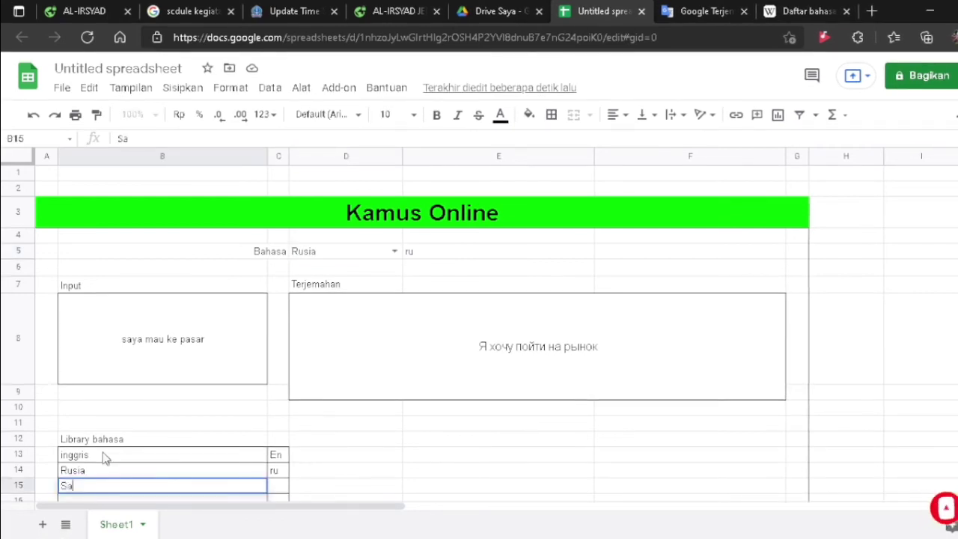
{"action": "type", "text": "ngsek"}
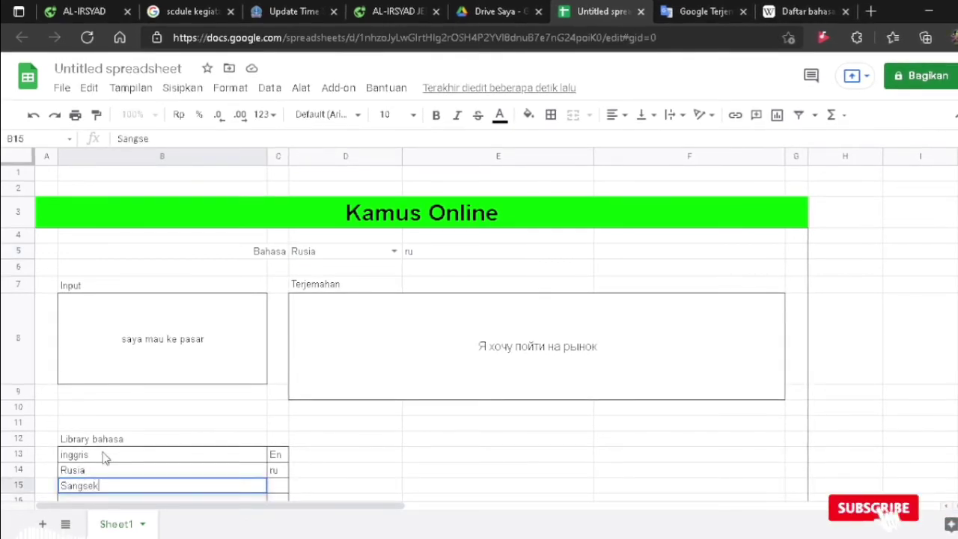
{"action": "type", "text": "erta"}
{"action": "key", "text": "Tab"}
{"action": "type", "text": "sa"}
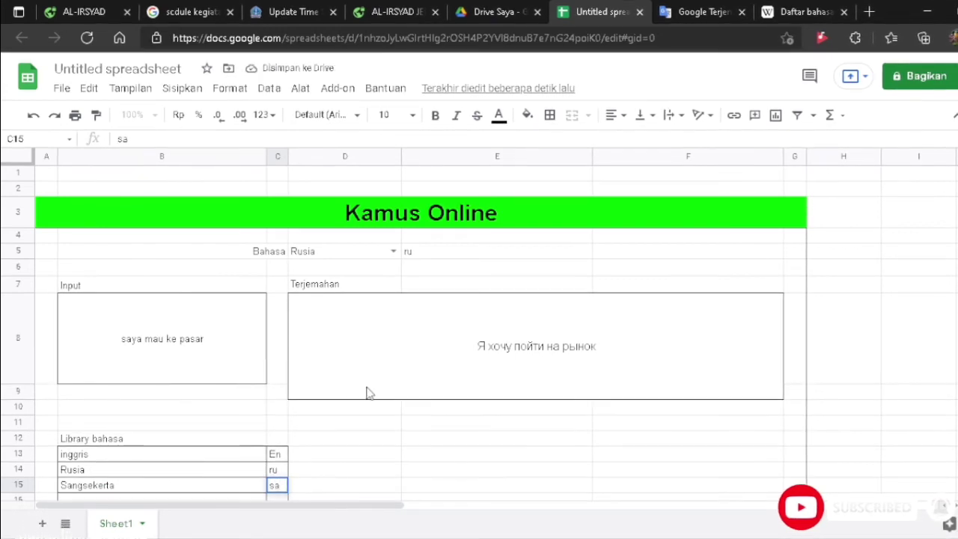
{"action": "left_click", "coordinate": [449, 425]}
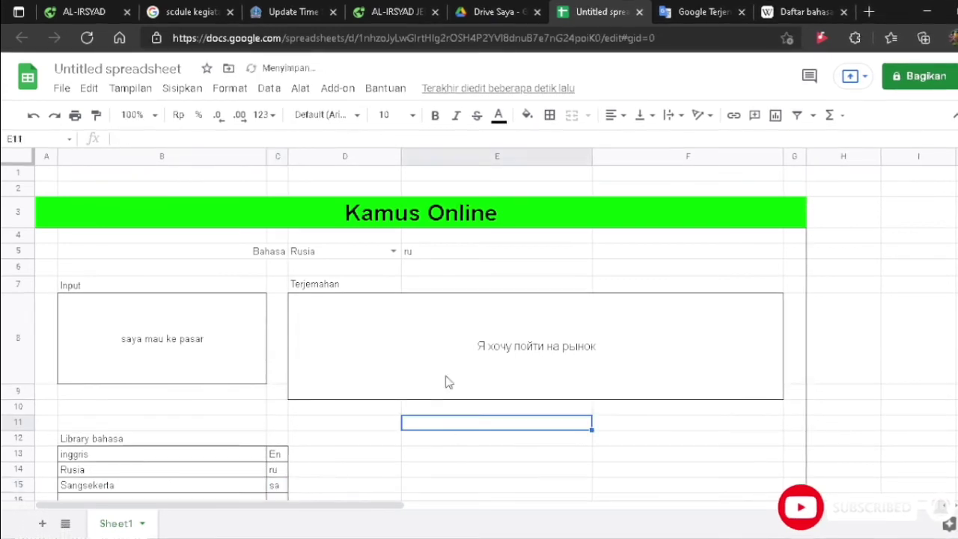
{"action": "left_click", "coordinate": [389, 250]}
{"action": "left_click", "coordinate": [392, 251]}
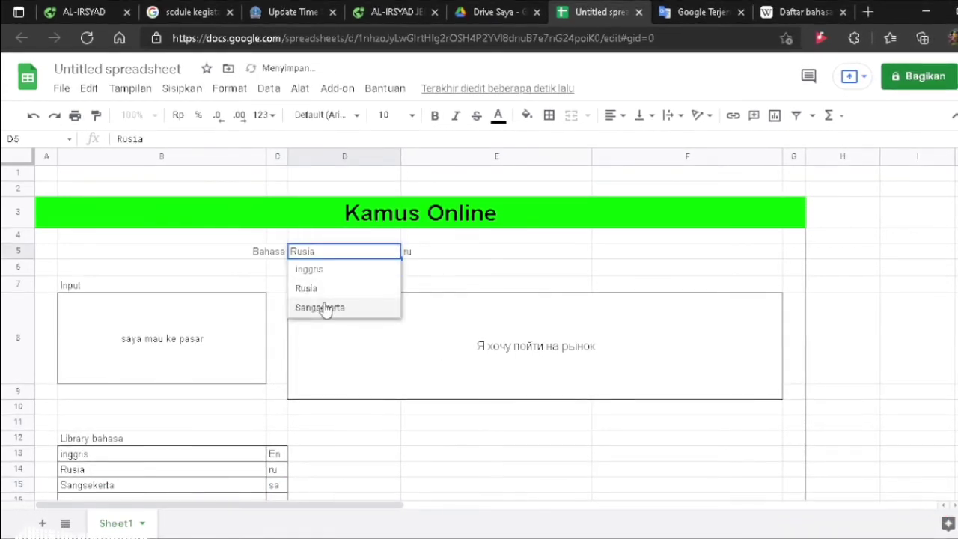
{"action": "left_click", "coordinate": [384, 305]}
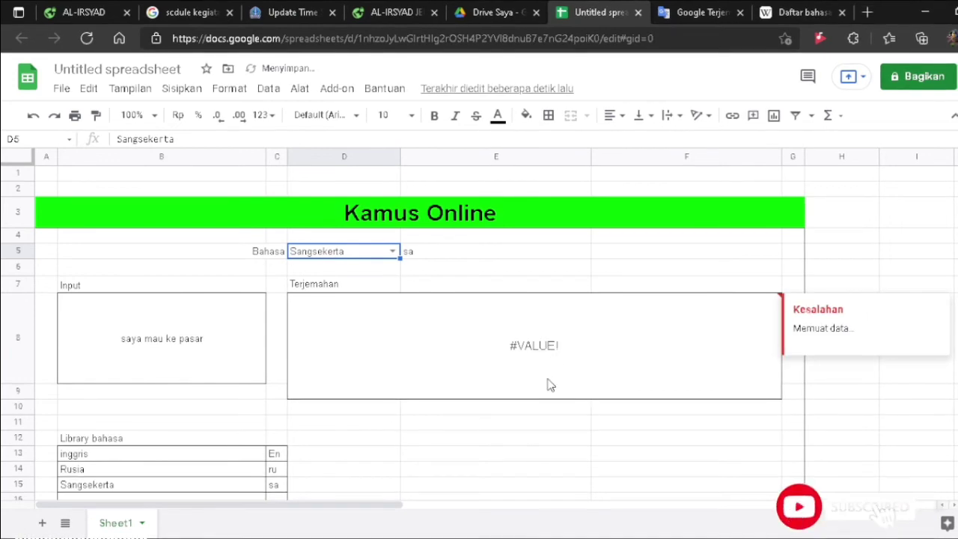
Search the ISO 639-2 page for 'arab' to find the Arab language code
{"action": "left_click", "coordinate": [798, 12]}
{"action": "scroll", "coordinate": [559, 272], "scroll_direction": "down", "scroll_amount": 3}
{"action": "scroll", "coordinate": [561, 274], "scroll_direction": "down", "scroll_amount": 2}
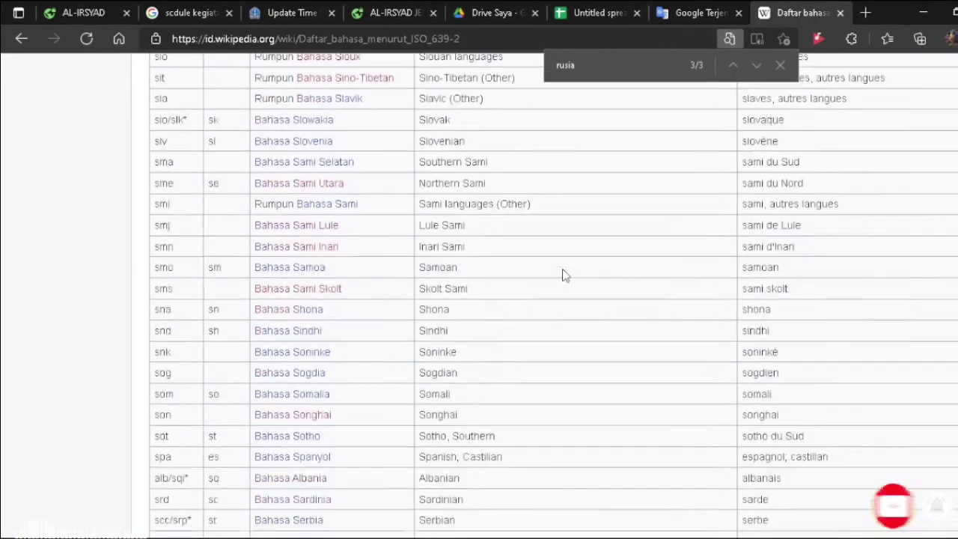
{"action": "scroll", "coordinate": [561, 274], "scroll_direction": "down", "scroll_amount": 1}
{"action": "scroll", "coordinate": [566, 266], "scroll_direction": "down", "scroll_amount": 1}
{"action": "scroll", "coordinate": [566, 265], "scroll_direction": "up", "scroll_amount": 2}
{"action": "scroll", "coordinate": [567, 272], "scroll_direction": "up", "scroll_amount": 6}
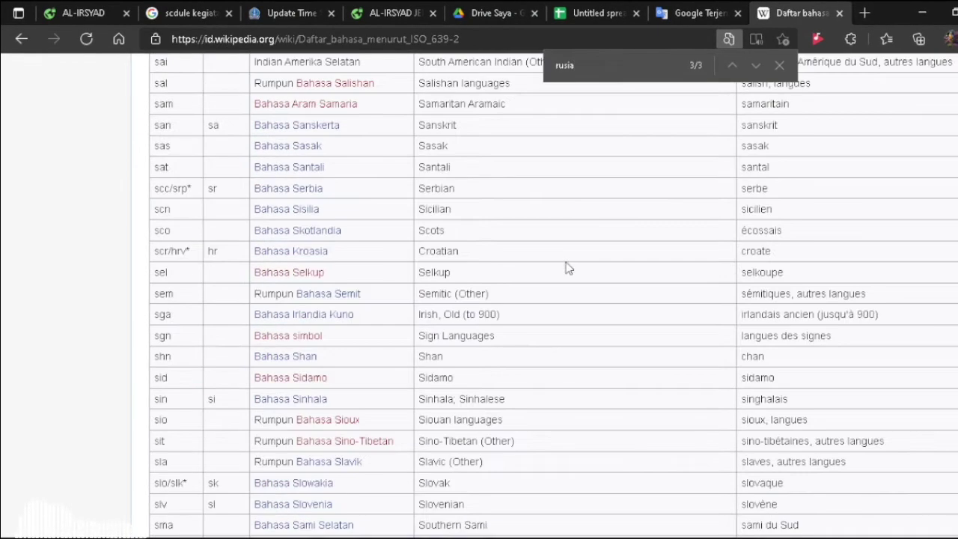
{"action": "double_click", "coordinate": [588, 65]}
{"action": "type", "text": "ara"}
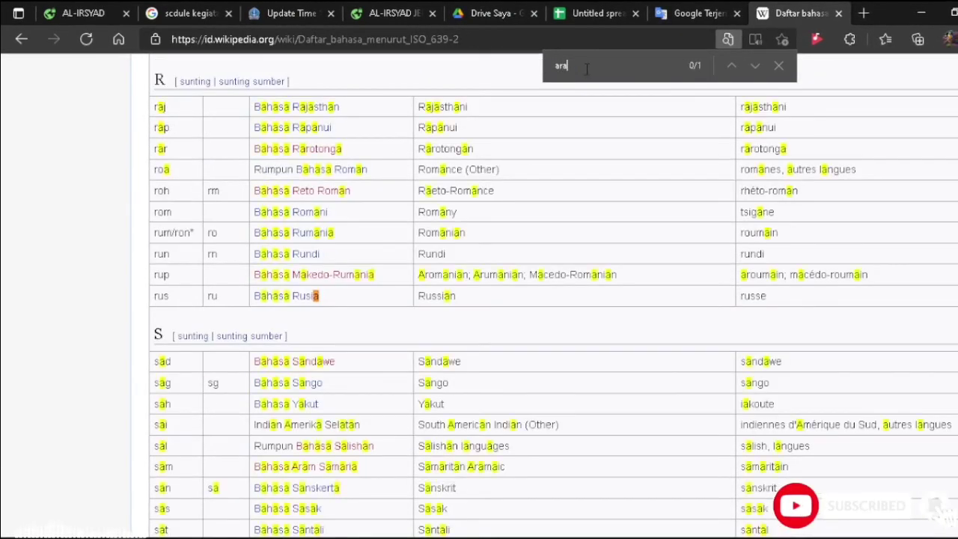
{"action": "type", "text": "b"}
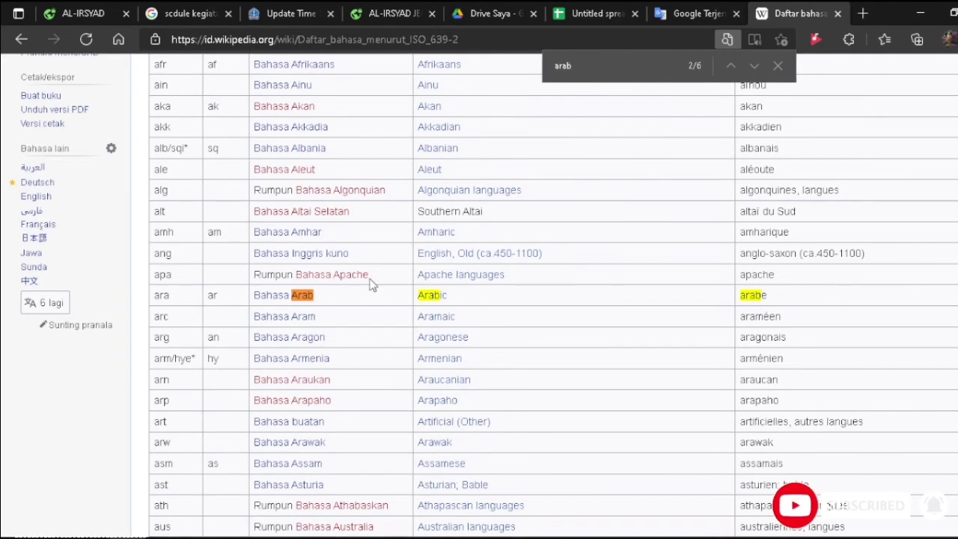
Overwrite the Sangsekerta library entry with arab and code ar
{"action": "left_click", "coordinate": [608, 6]}
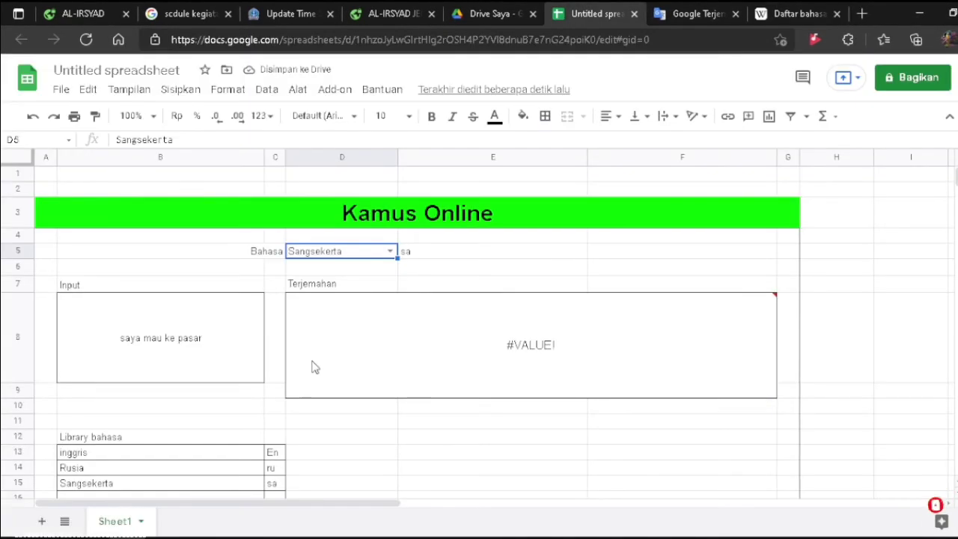
{"action": "scroll", "coordinate": [176, 425], "scroll_direction": "down", "scroll_amount": 2}
{"action": "left_click", "coordinate": [112, 374]}
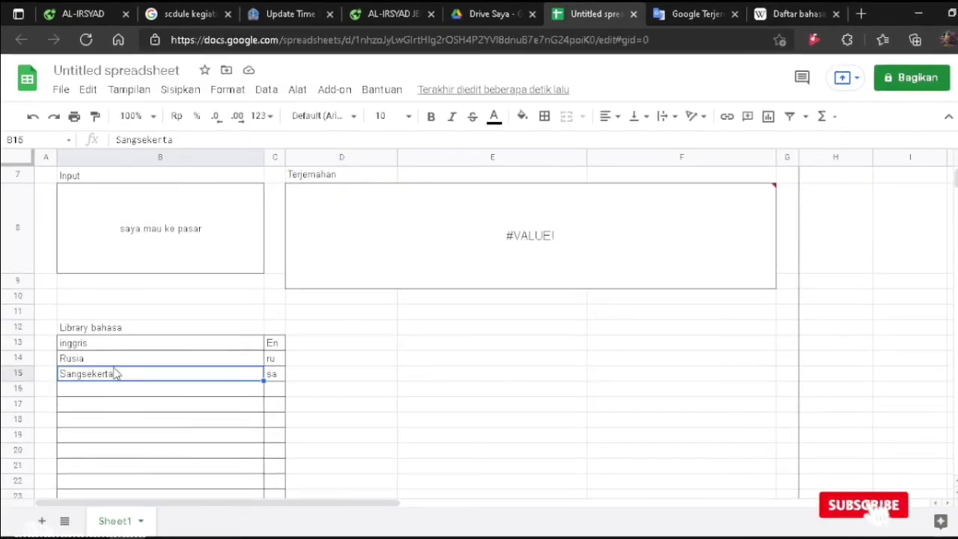
{"action": "type", "text": "arab"}
{"action": "key", "text": "Tab"}
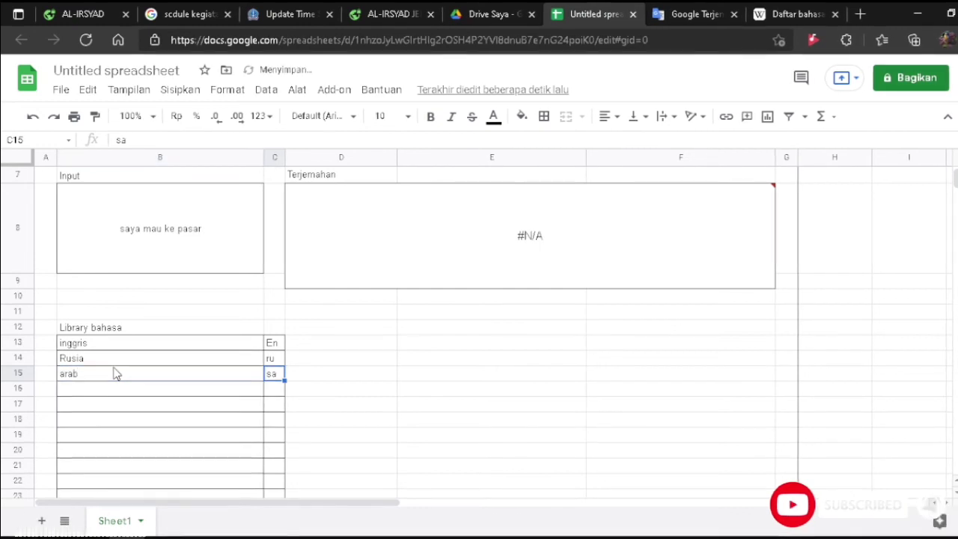
{"action": "type", "text": "ar"}
{"action": "left_click", "coordinate": [482, 372]}
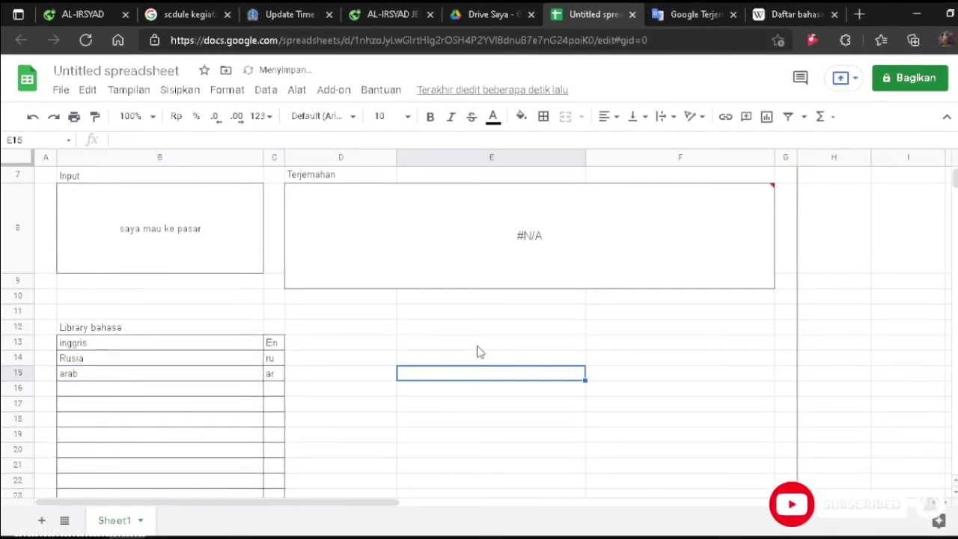
Select arab in D5 for Arabic output, then view Google Translate's language list
{"action": "scroll", "coordinate": [524, 315], "scroll_direction": "up", "scroll_amount": 2}
{"action": "left_click", "coordinate": [386, 253]}
{"action": "mouse_move", "coordinate": [341, 251]}
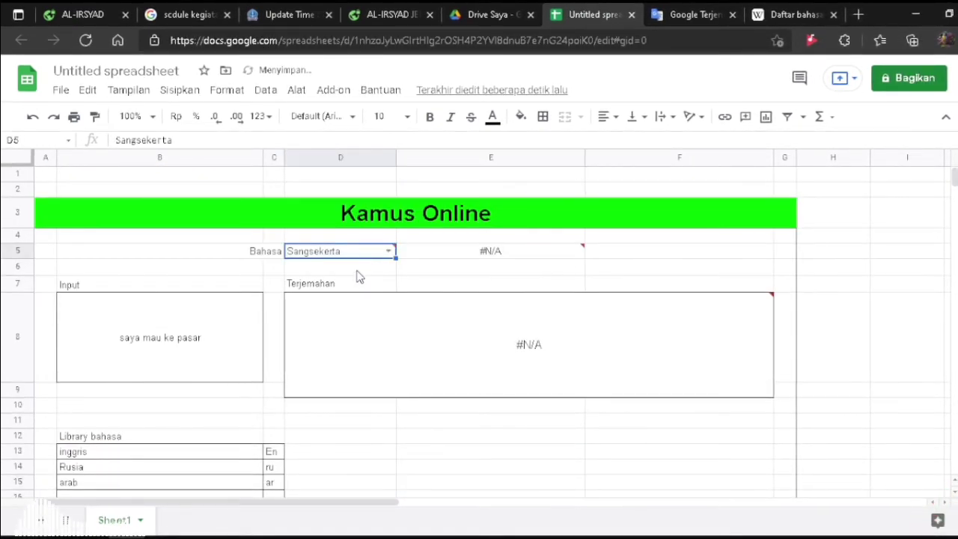
{"action": "left_click", "coordinate": [389, 251]}
{"action": "left_click", "coordinate": [305, 307]}
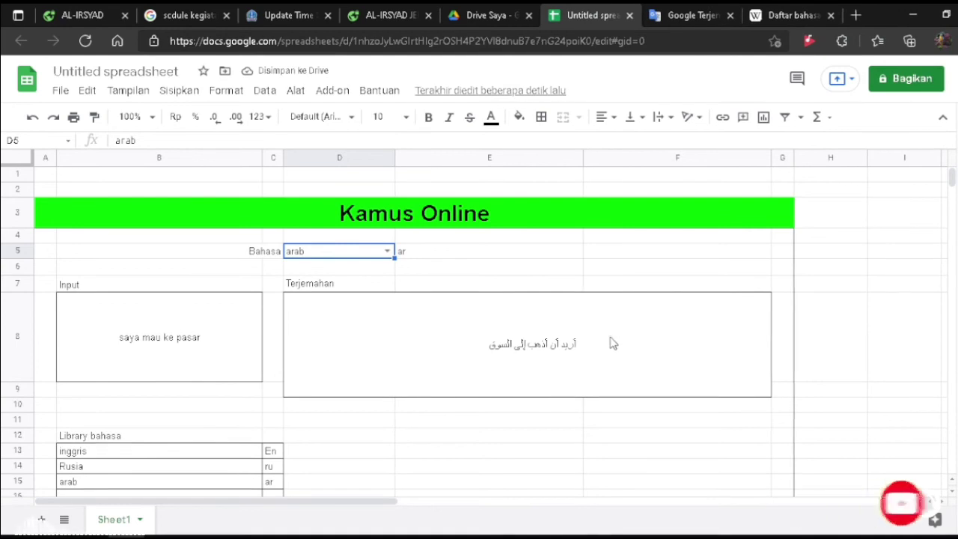
{"action": "left_click", "coordinate": [668, 11]}
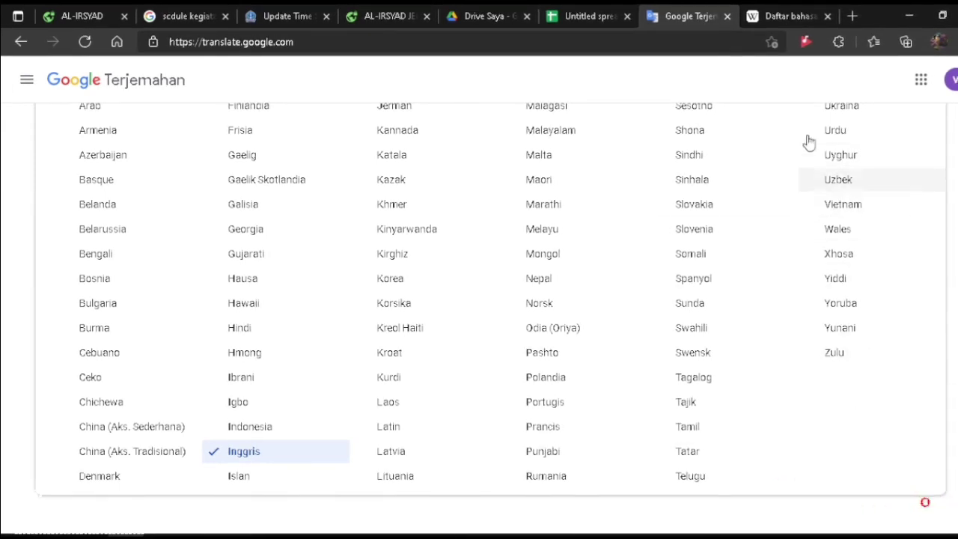
Search the ISO 639-2 list for 'yunani' to find Yunani's code el, then return to the sheet
{"action": "left_click", "coordinate": [778, 16]}
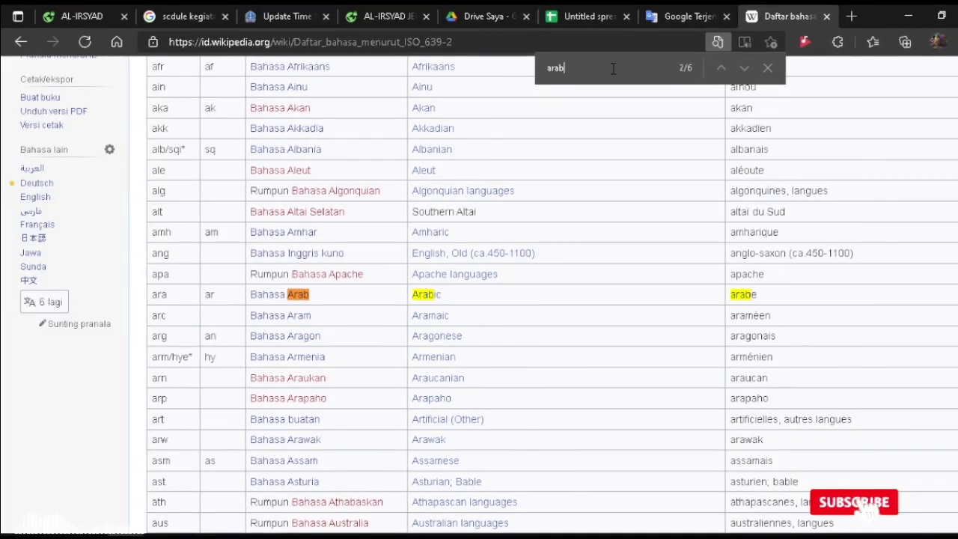
{"action": "double_click", "coordinate": [613, 68]}
{"action": "type", "text": "yunani"}
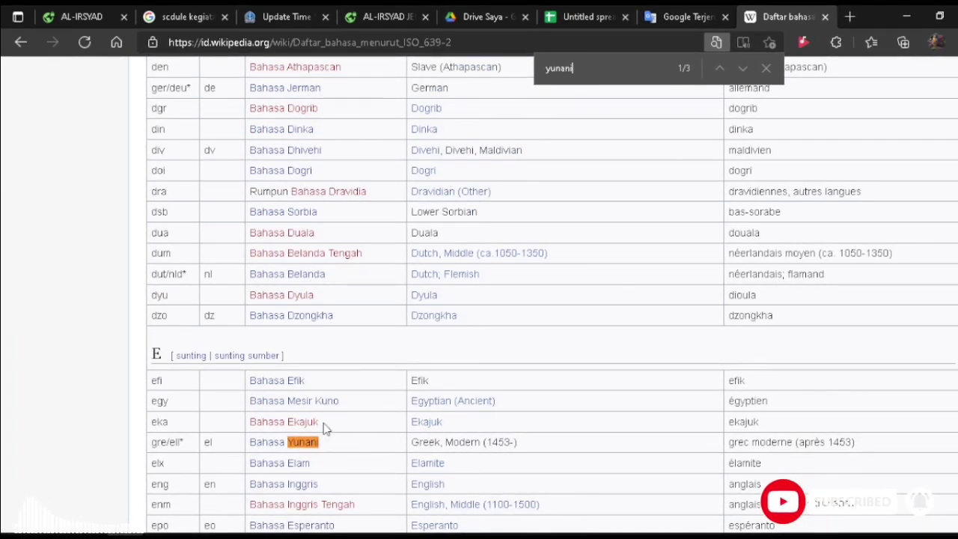
{"action": "left_click", "coordinate": [569, 11]}
Add Yunani with code el in library row 16 and choose it in D5
{"action": "left_click", "coordinate": [74, 467]}
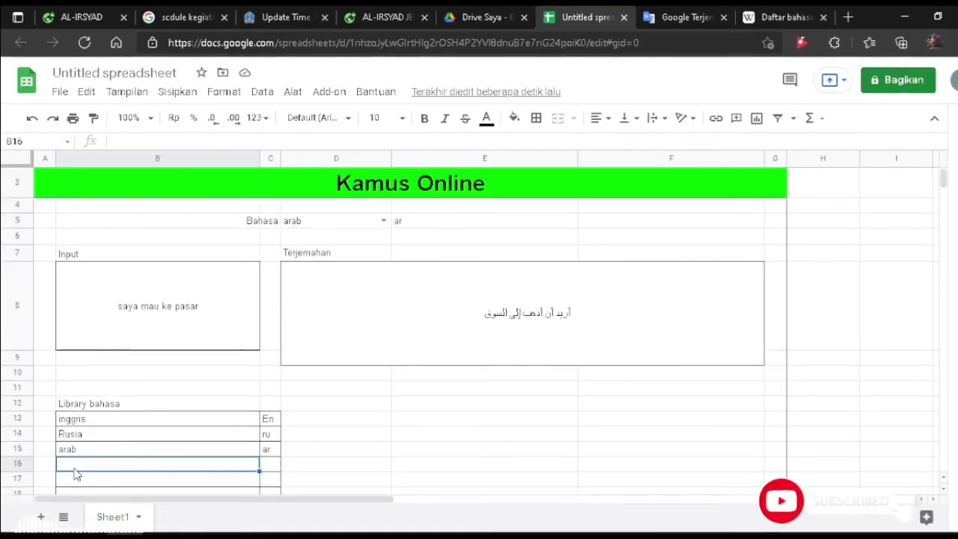
{"action": "type", "text": "Yunani"}
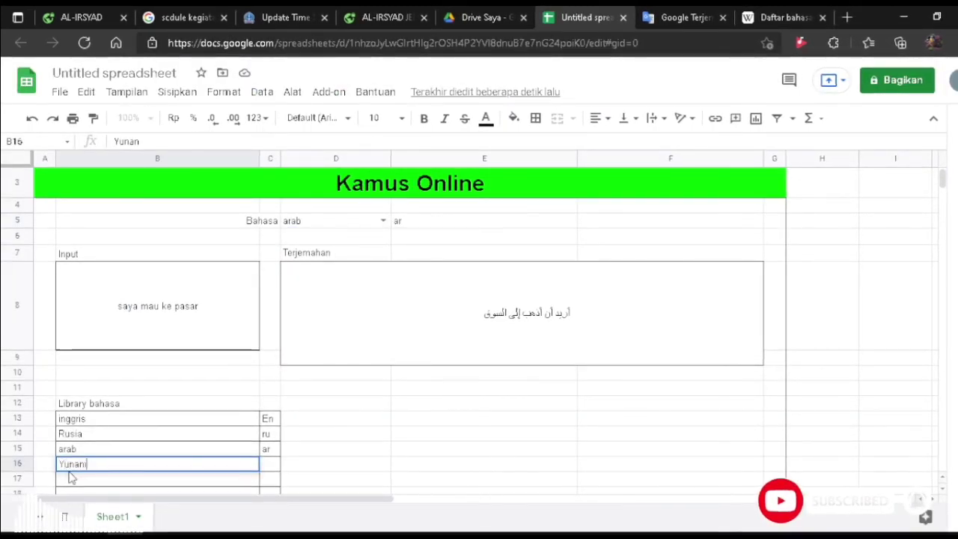
{"action": "key", "text": "Tab"}
{"action": "type", "text": "el"}
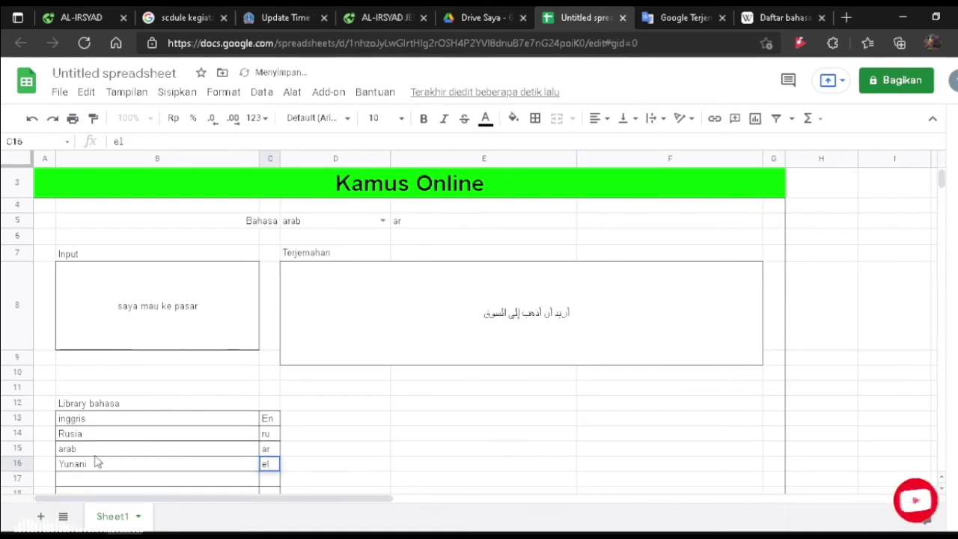
{"action": "left_click", "coordinate": [370, 224]}
{"action": "left_click", "coordinate": [382, 221]}
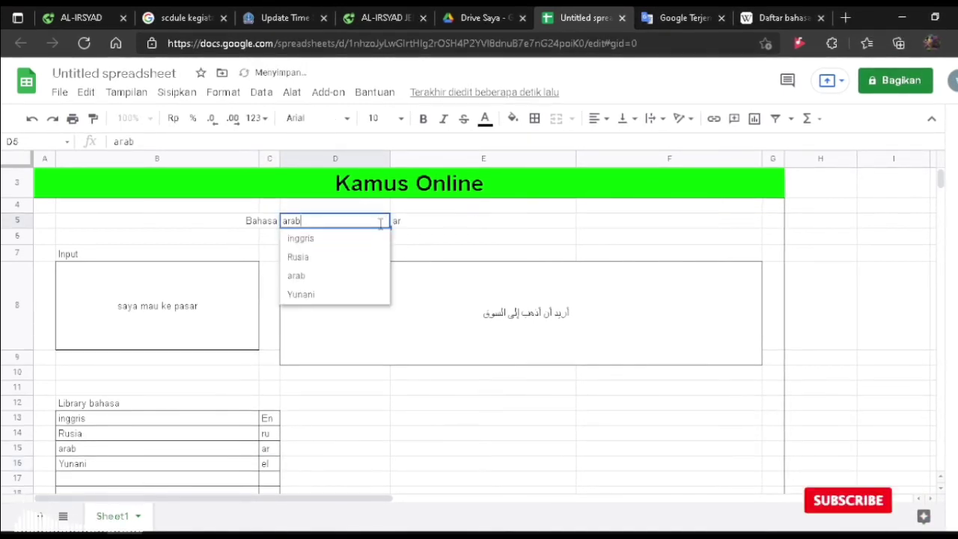
{"action": "left_click", "coordinate": [302, 294]}
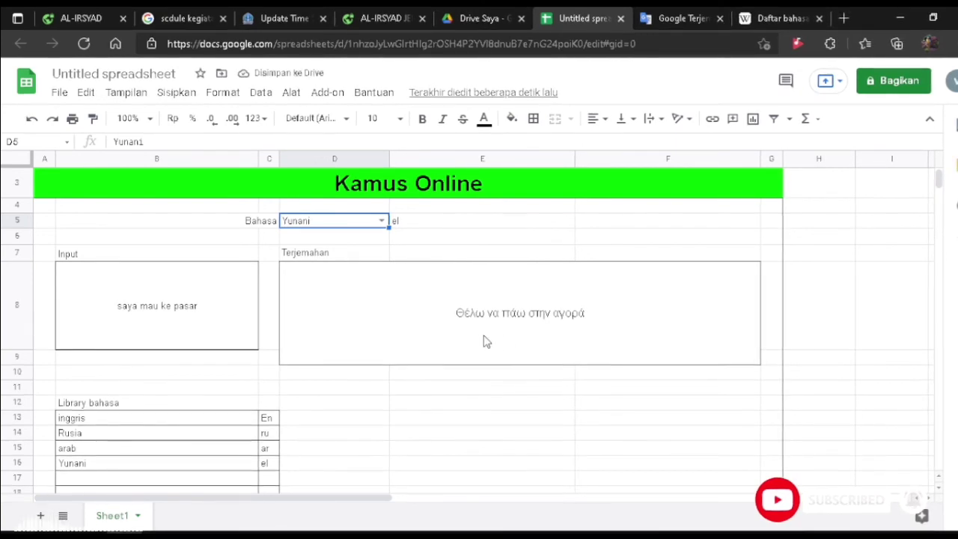
Hide column E (Sembunyikan kolom) and drag column F's right border wider for the translation box
{"action": "right_click", "coordinate": [479, 161]}
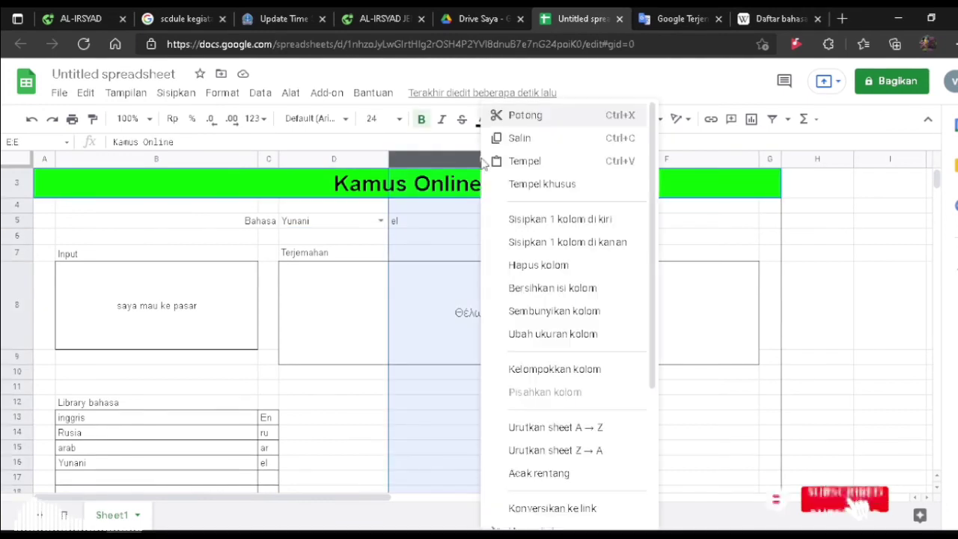
{"action": "left_click", "coordinate": [547, 316]}
{"action": "left_click", "coordinate": [557, 360]}
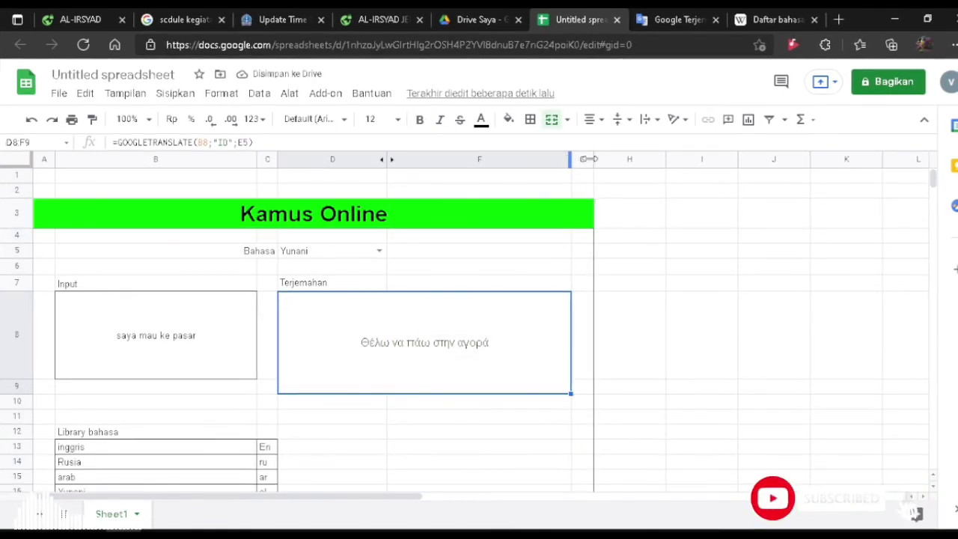
{"action": "left_click_drag", "start_coordinate": [589, 159], "coordinate": [645, 159]}
{"action": "left_click", "coordinate": [494, 430]}
{"action": "scroll", "coordinate": [399, 312], "scroll_direction": "down", "scroll_amount": 1}
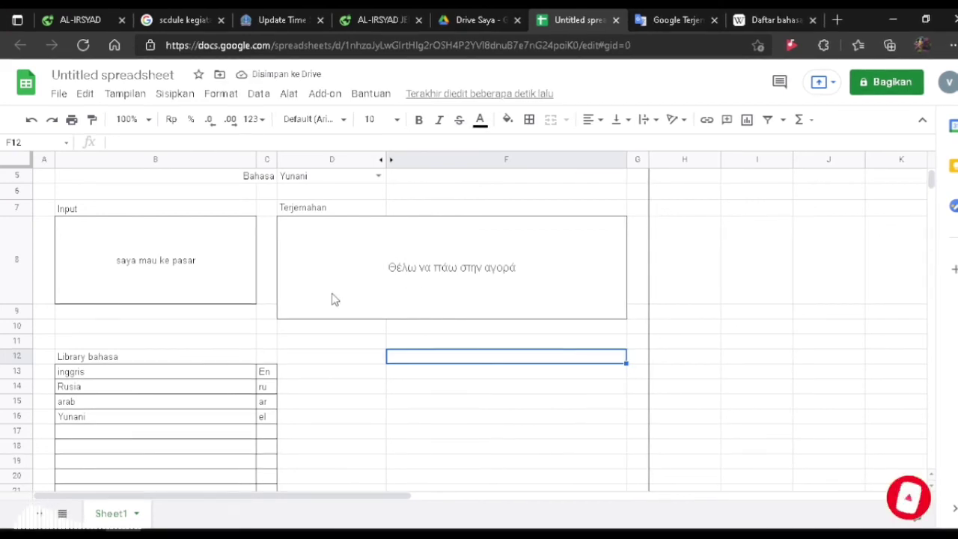
{"action": "scroll", "coordinate": [348, 275], "scroll_direction": "up", "scroll_amount": 1}
Pick inggris in the D5 Bahasa dropdown so the box reads 'I want to go to the market'
{"action": "left_click", "coordinate": [378, 251]}
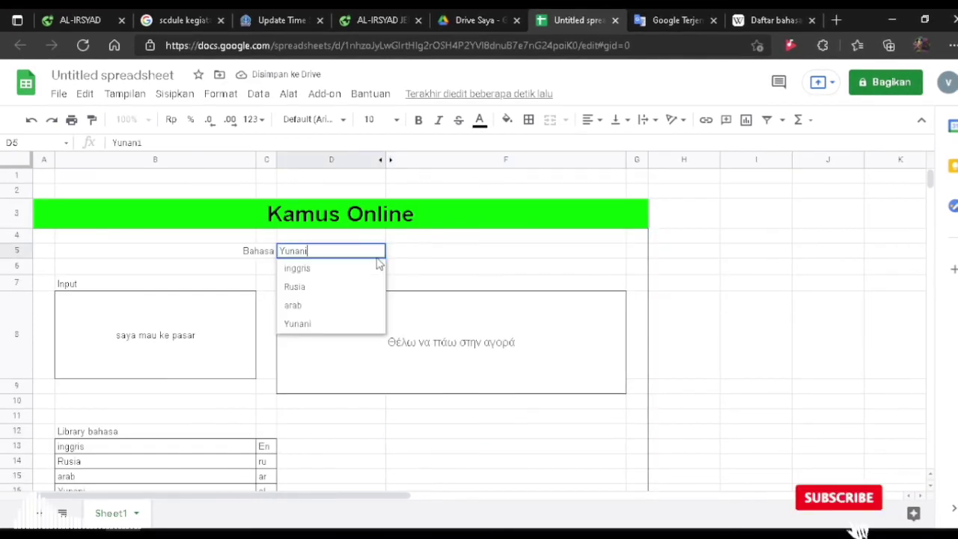
{"action": "left_click", "coordinate": [327, 273]}
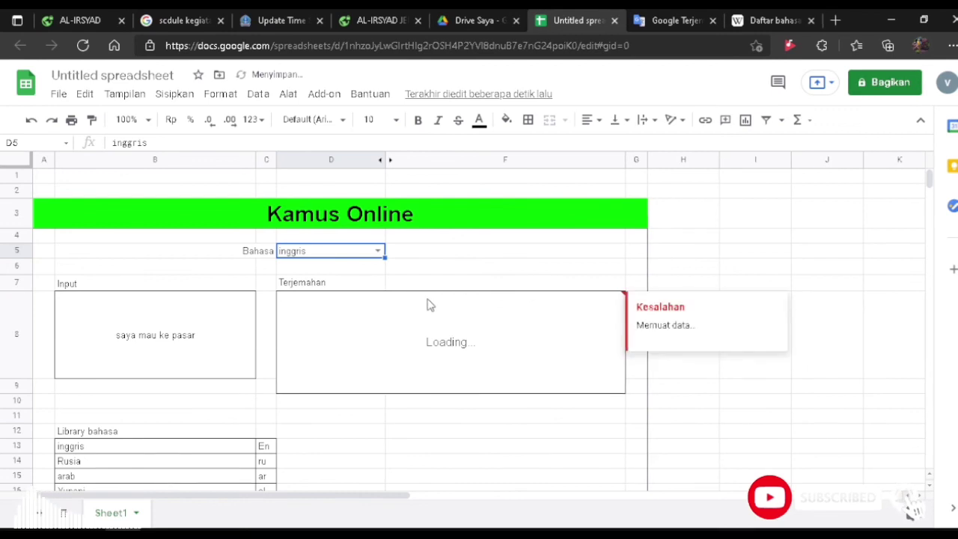
{"action": "left_click", "coordinate": [456, 433]}
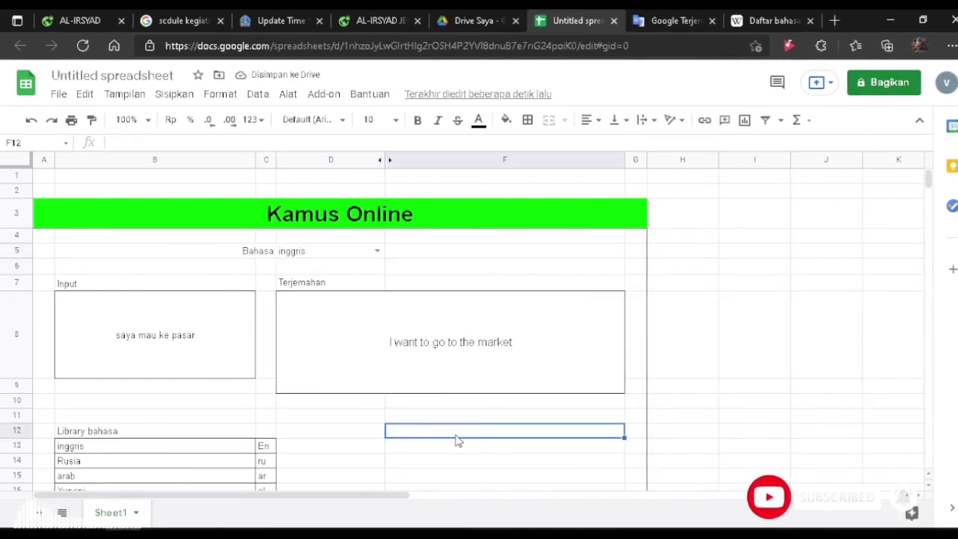
{"action": "scroll", "coordinate": [424, 420], "scroll_direction": "down", "scroll_amount": 1}
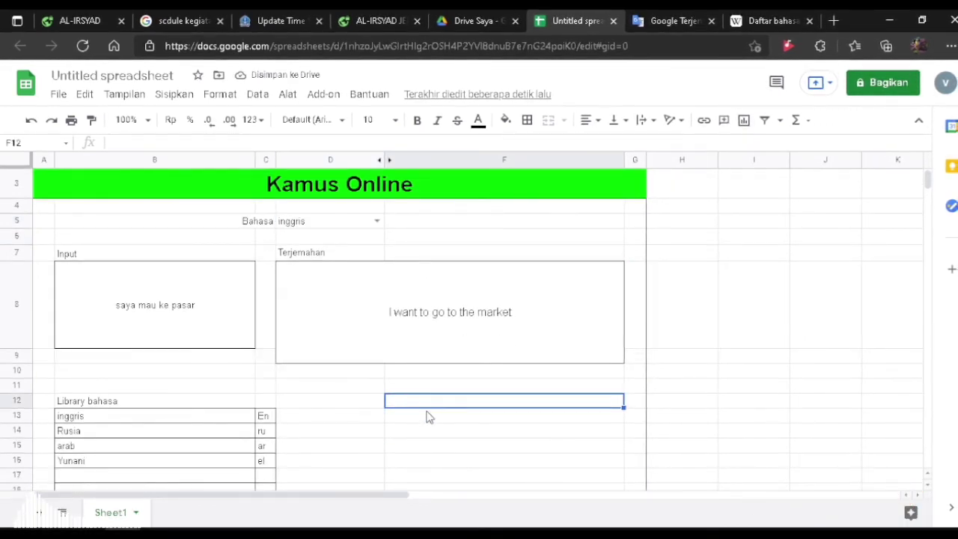